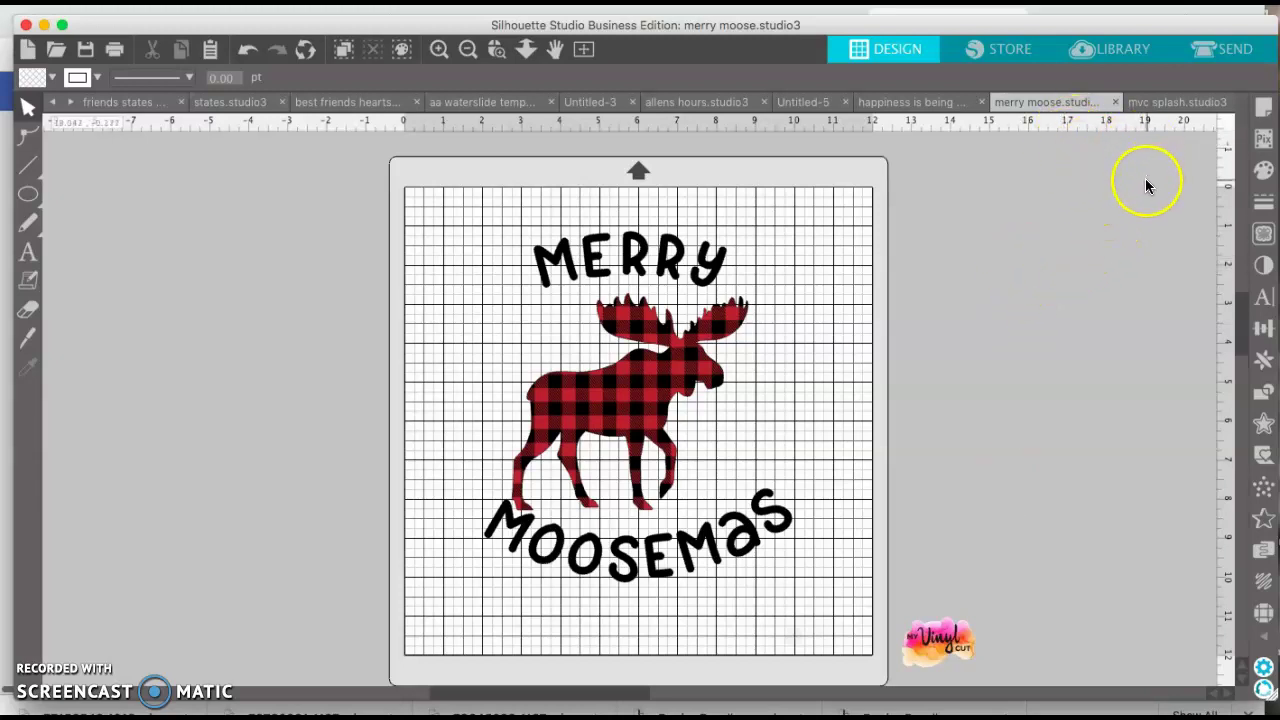
Step: Select the whole Merry Moosemas design and open the page size settings
{"action": "left_click", "coordinate": [628, 380]}
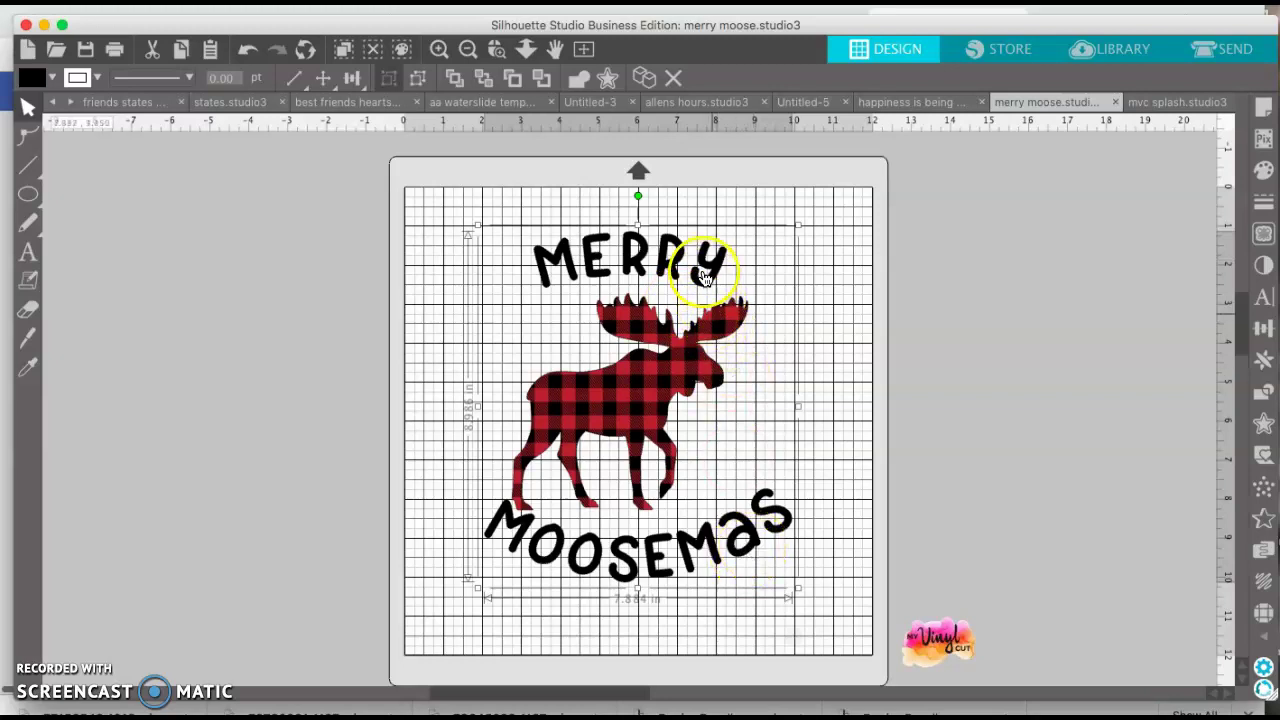
{"action": "left_click", "coordinate": [612, 408]}
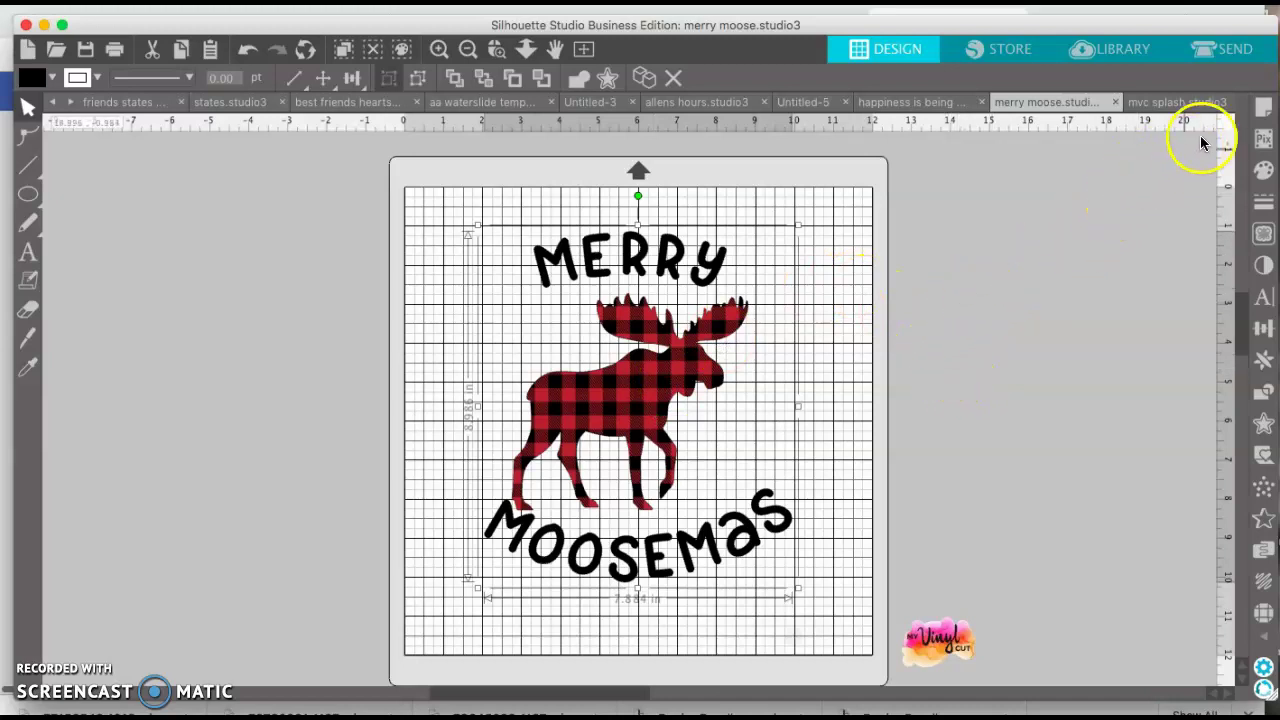
{"action": "left_click", "coordinate": [1264, 109]}
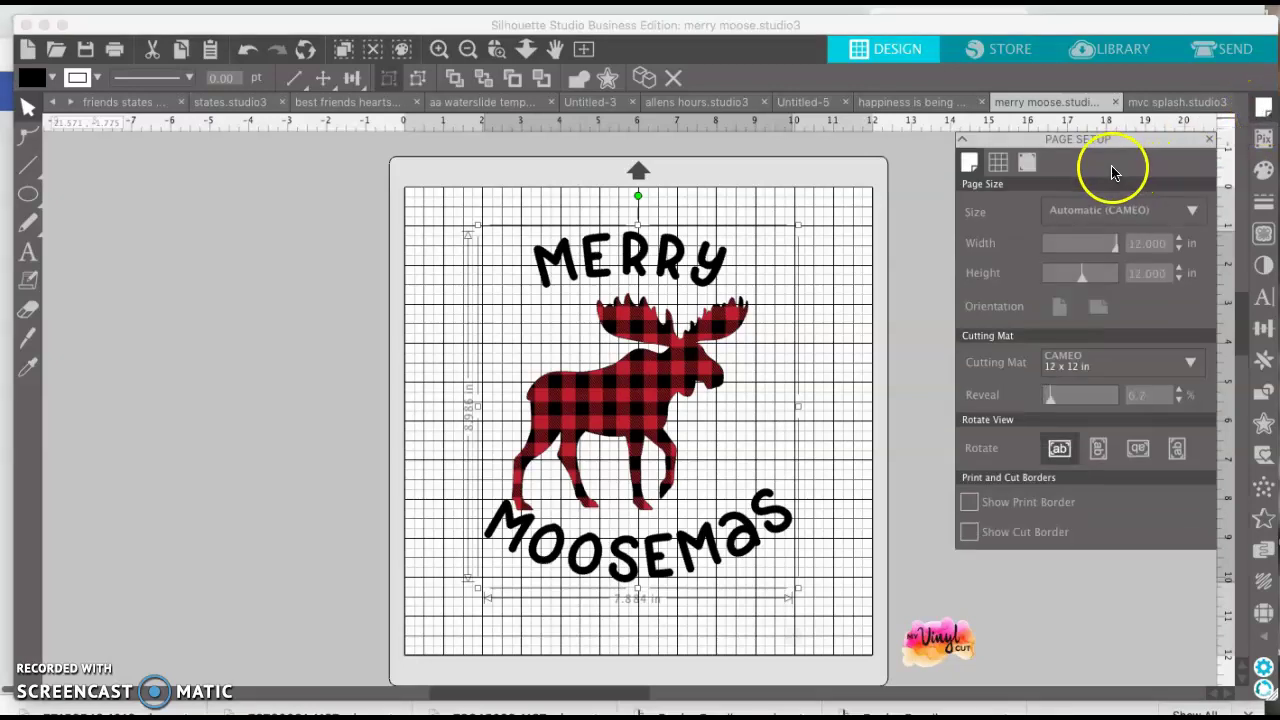
{"action": "left_click", "coordinate": [971, 166]}
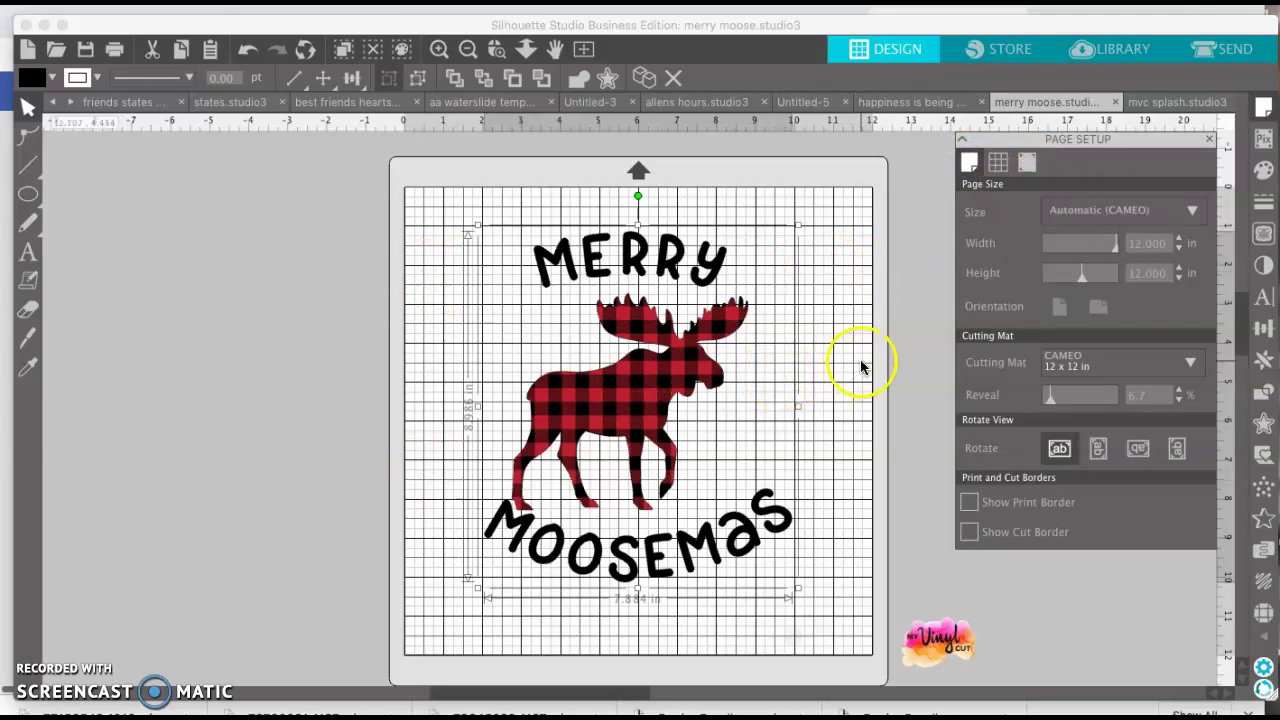
{"action": "left_click", "coordinate": [1192, 212]}
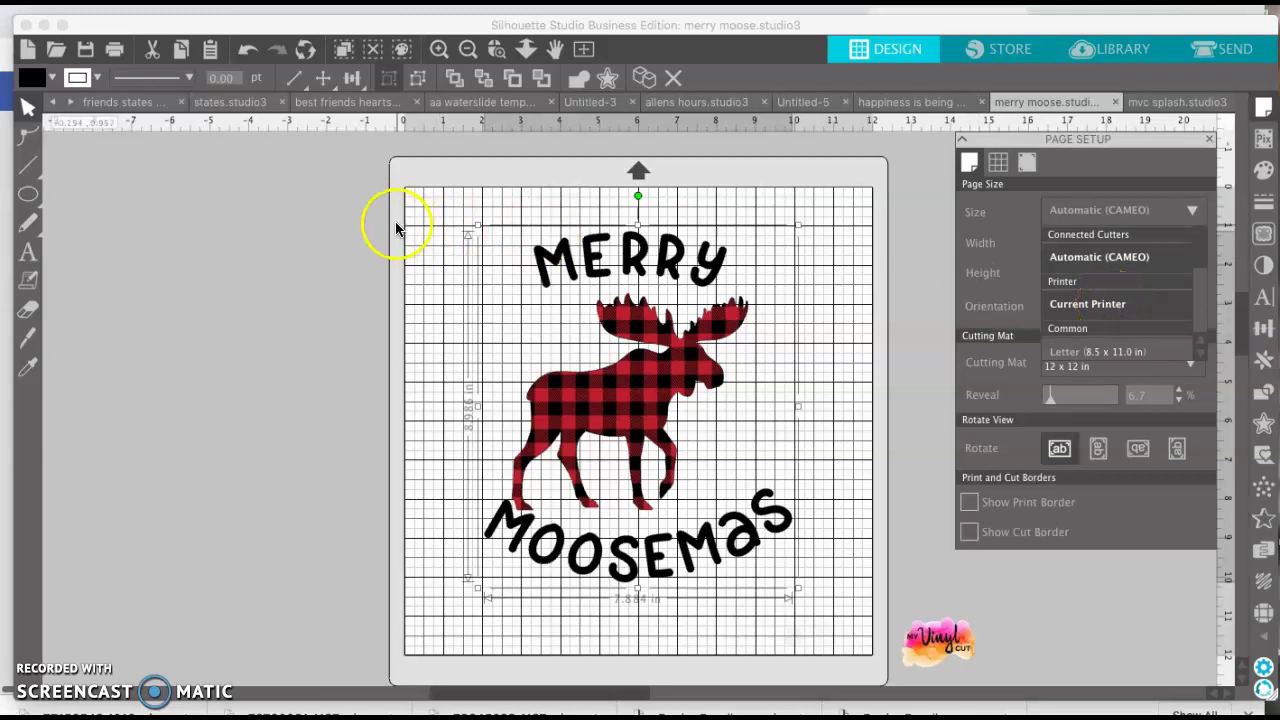
{"action": "key", "text": "Escape"}
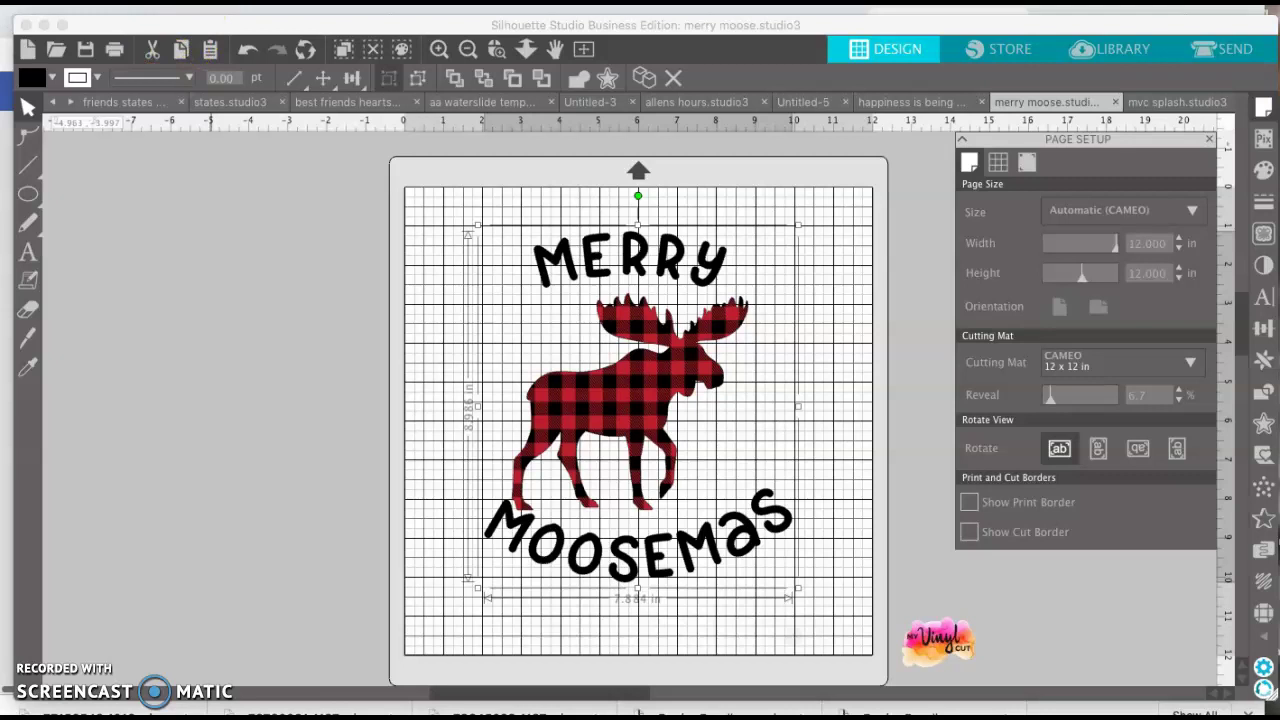
Step: Configure the print page setup for the SAWGRASS SG400 printer with portrait orientation
{"action": "left_click", "coordinate": [185, 2]}
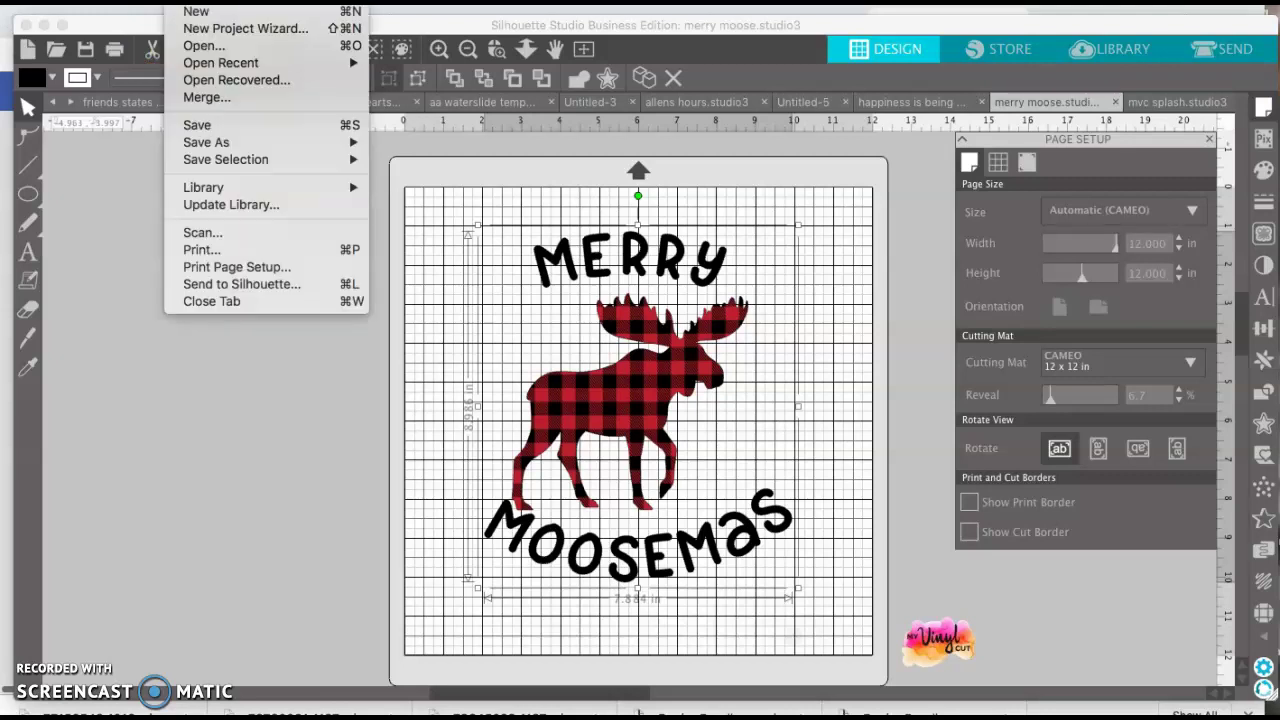
{"action": "left_click", "coordinate": [230, 267]}
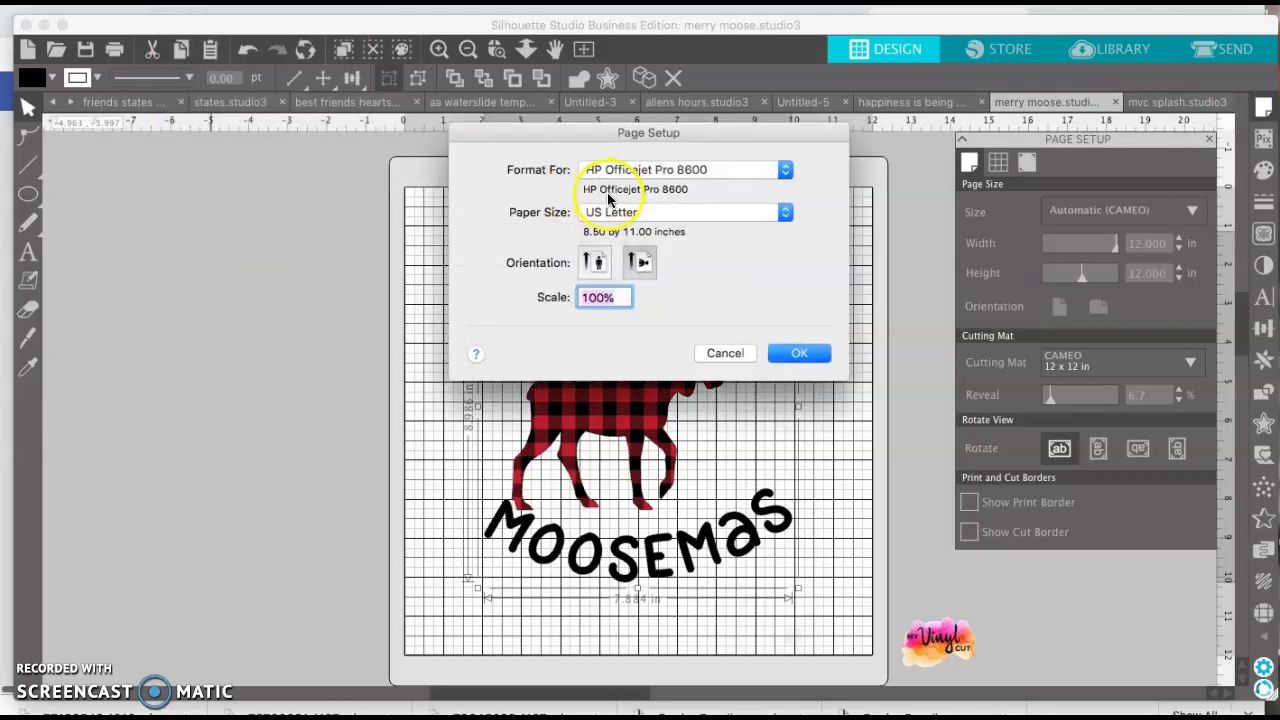
{"action": "left_click", "coordinate": [655, 172]}
{"action": "left_click", "coordinate": [700, 185]}
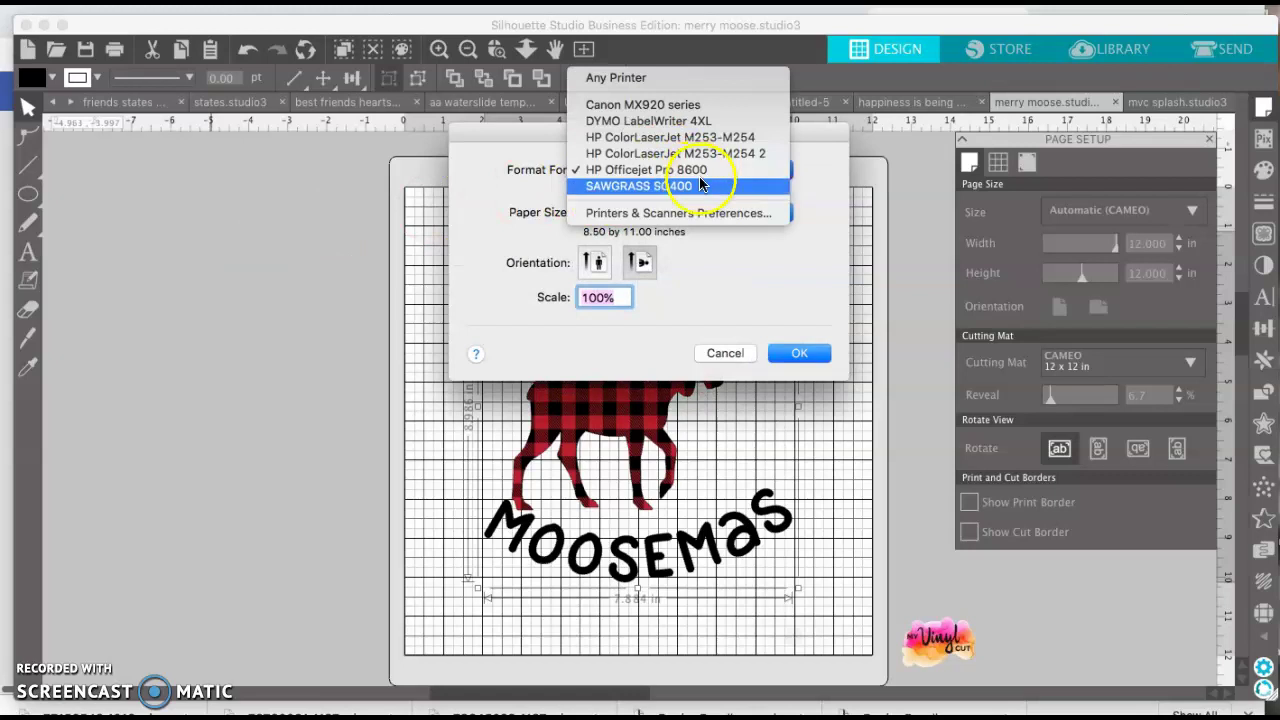
{"action": "left_click", "coordinate": [658, 188]}
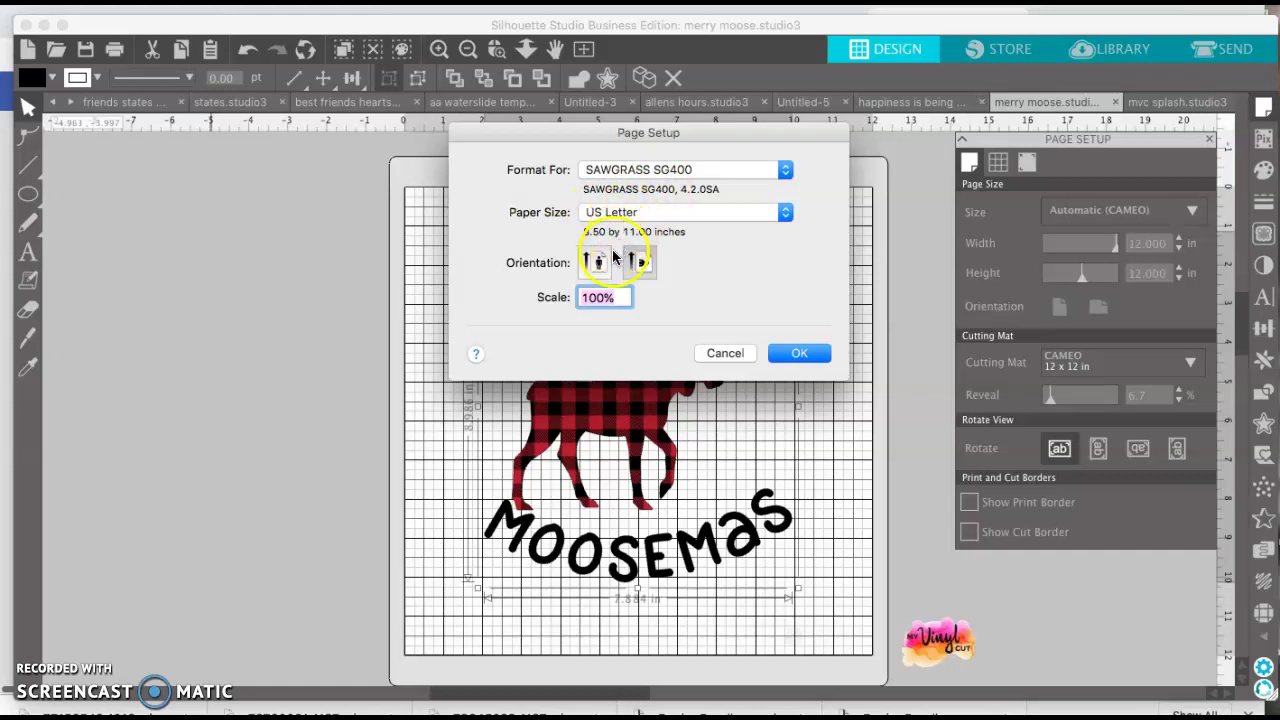
{"action": "left_click", "coordinate": [598, 264]}
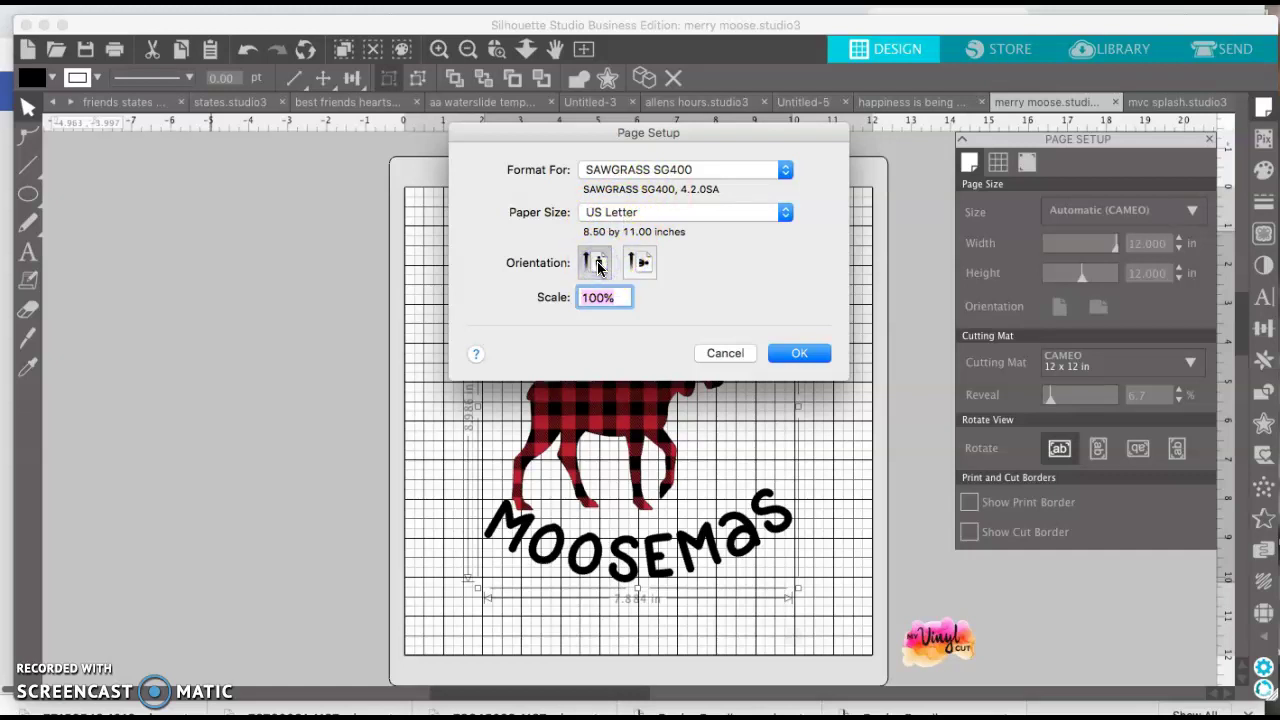
{"action": "left_click", "coordinate": [799, 355]}
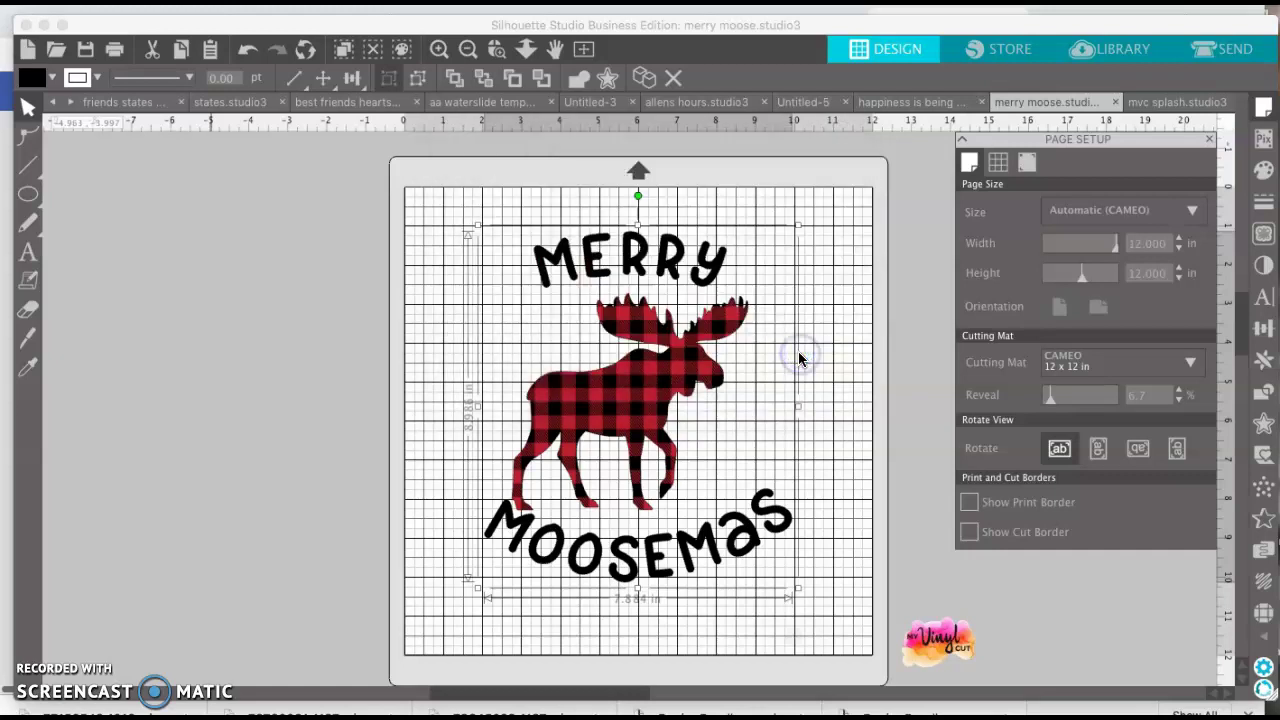
Step: Set the page size to Current Printer in portrait orientation and the cutting mat to None
{"action": "left_click", "coordinate": [1189, 214]}
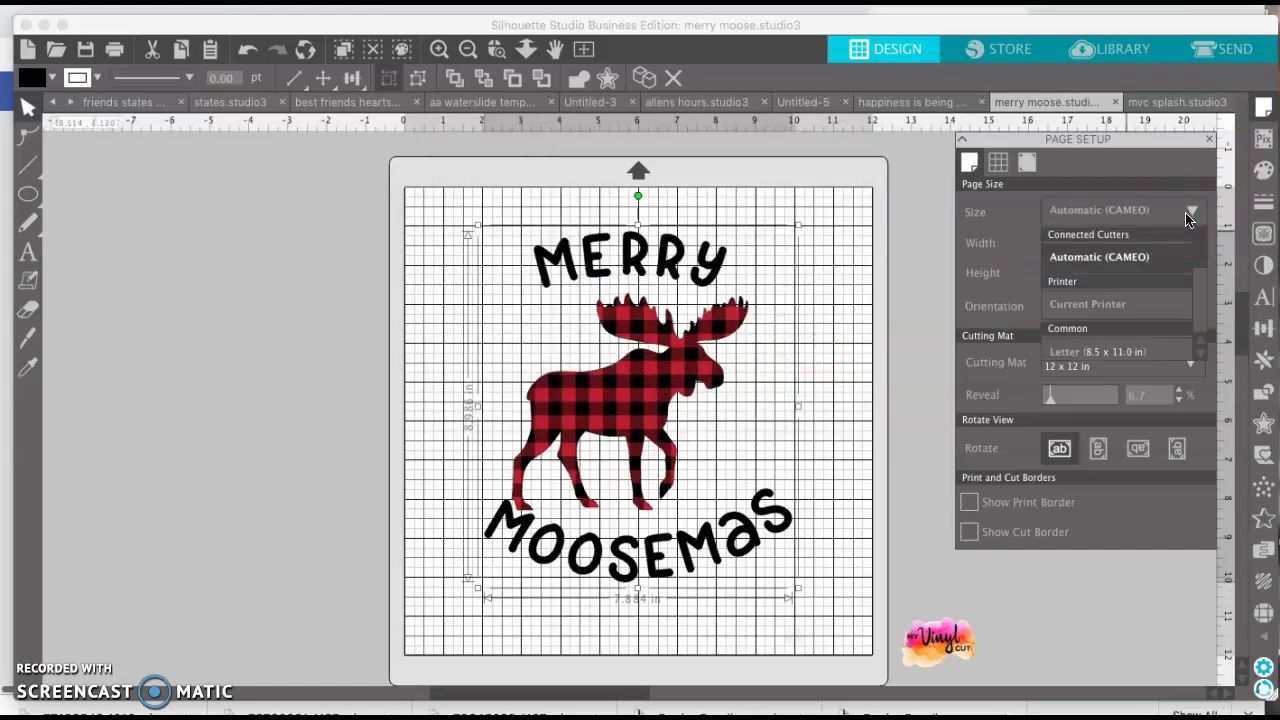
{"action": "left_click", "coordinate": [1133, 304]}
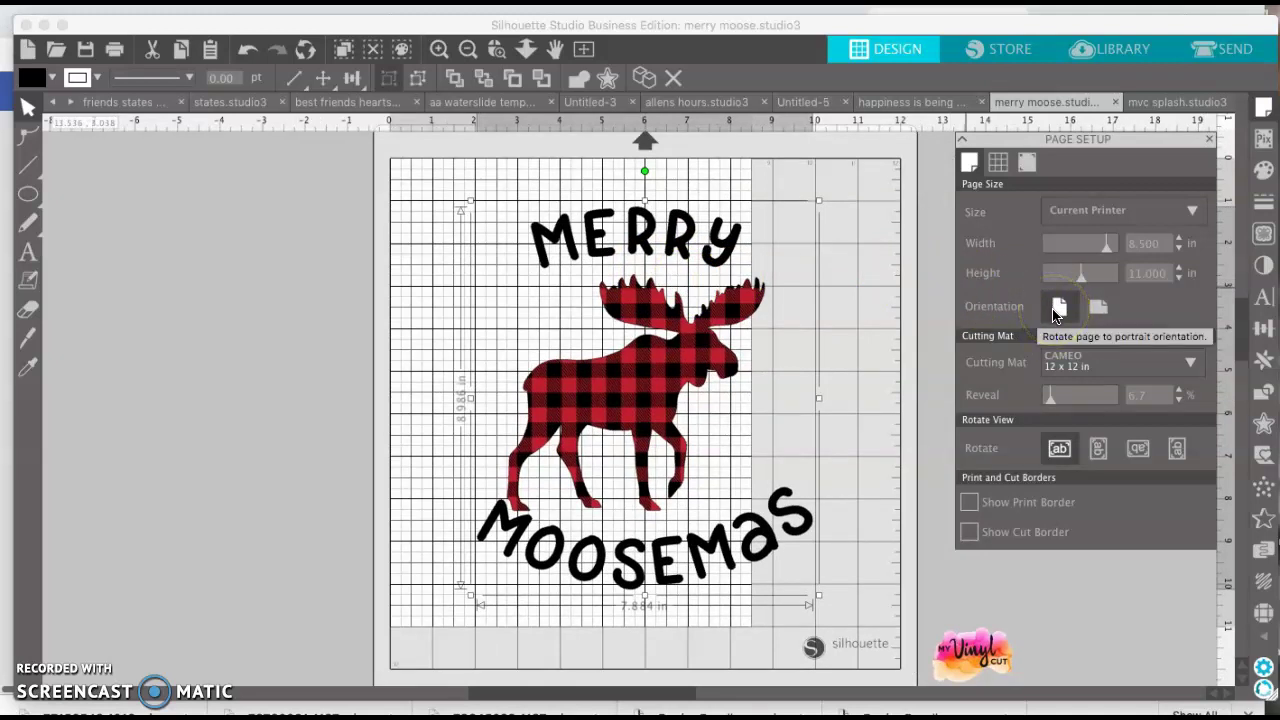
{"action": "left_click", "coordinate": [1056, 310]}
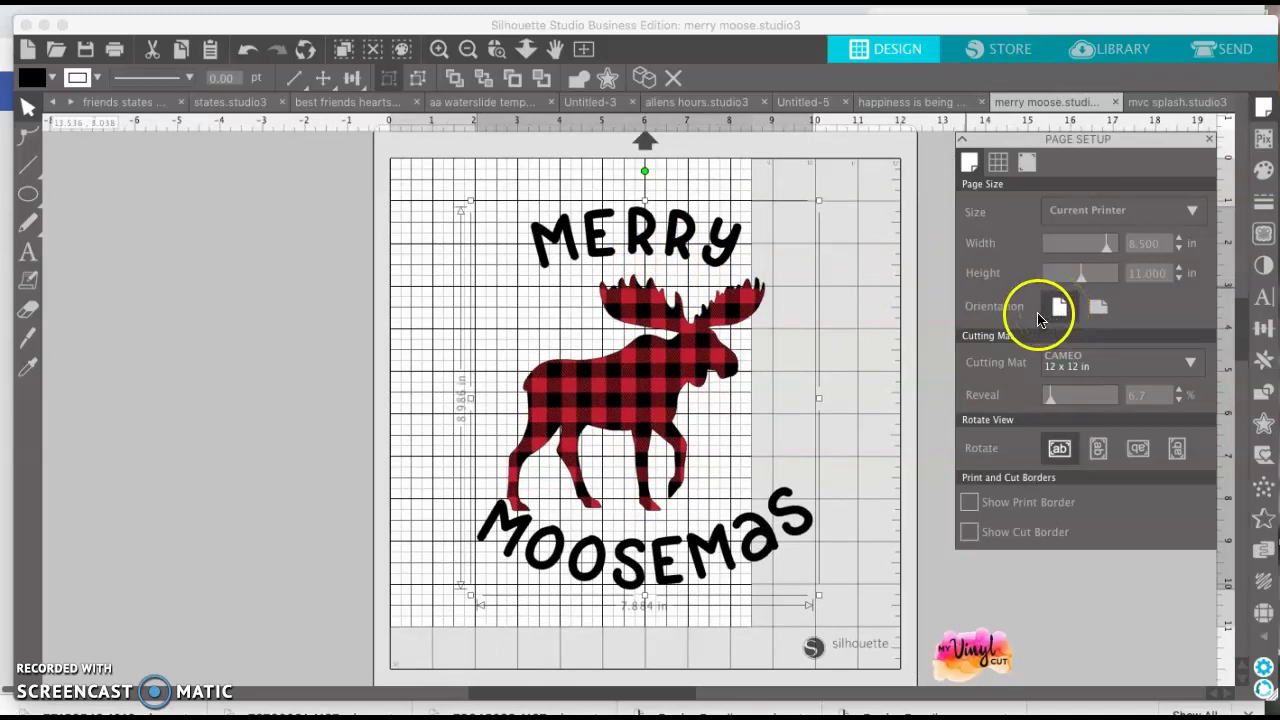
{"action": "left_click", "coordinate": [1190, 364]}
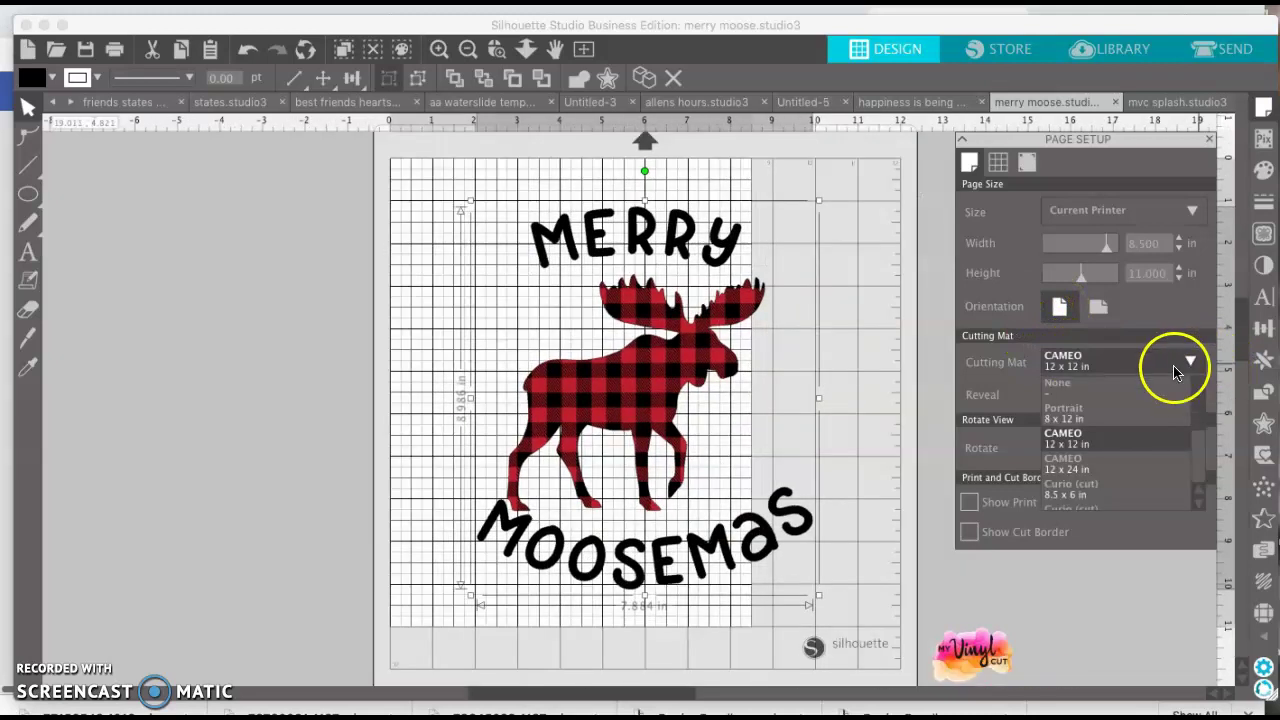
{"action": "left_click", "coordinate": [1063, 384]}
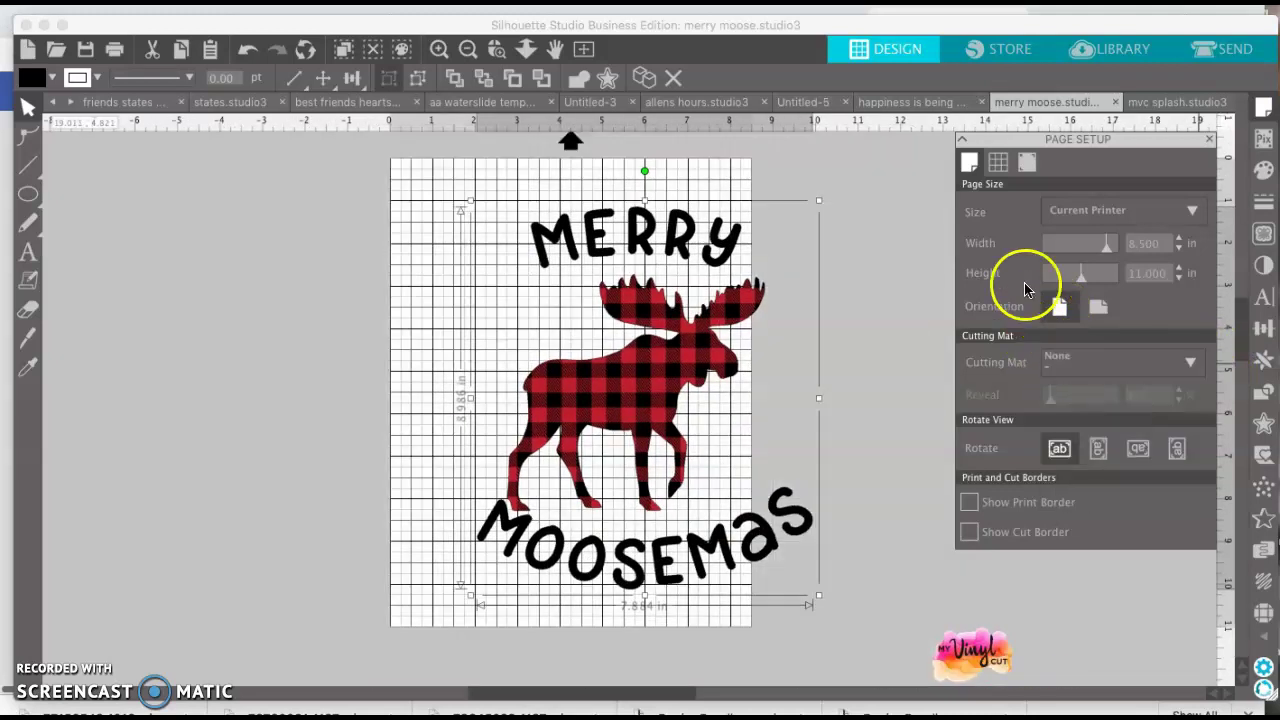
Step: Hide the page grid and move the moose design so that it fits on the page
{"action": "left_click", "coordinate": [998, 162]}
{"action": "left_click", "coordinate": [974, 210]}
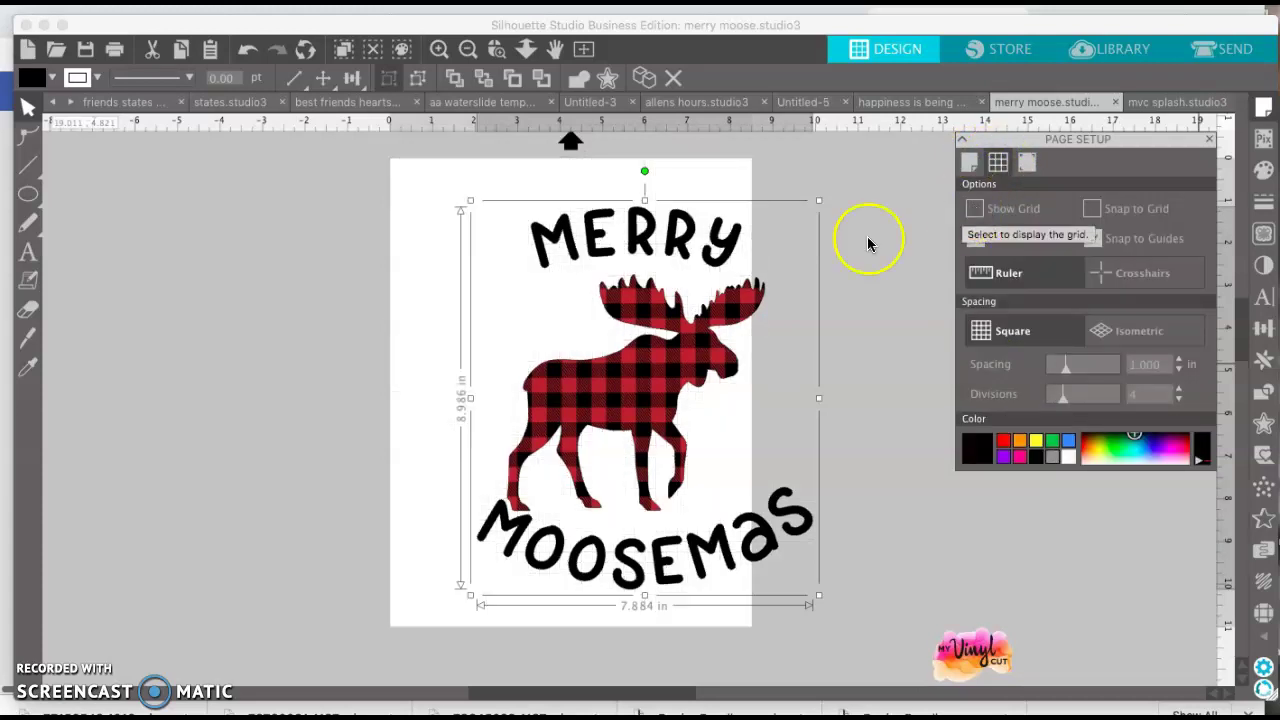
{"action": "left_click", "coordinate": [679, 352]}
{"action": "left_click_drag", "start_coordinate": [679, 352], "coordinate": [627, 342]}
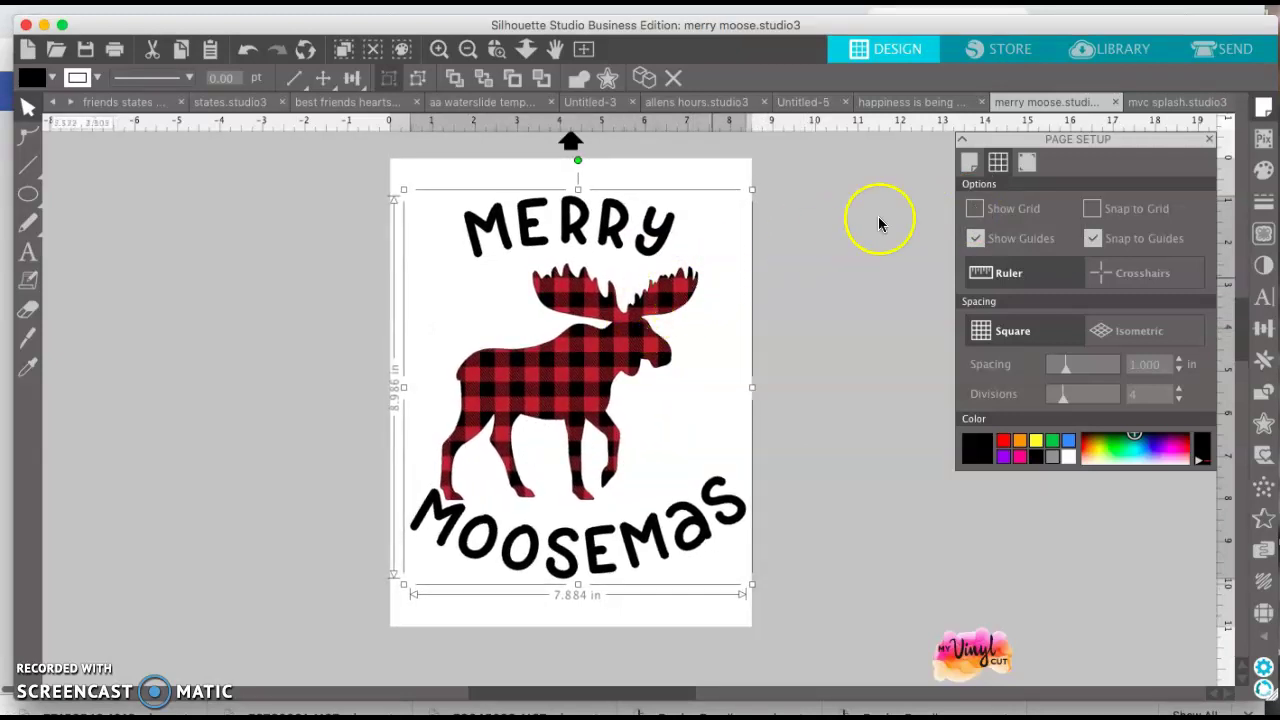
Step: Show the print border on the page and deselect the design
{"action": "left_click", "coordinate": [969, 165]}
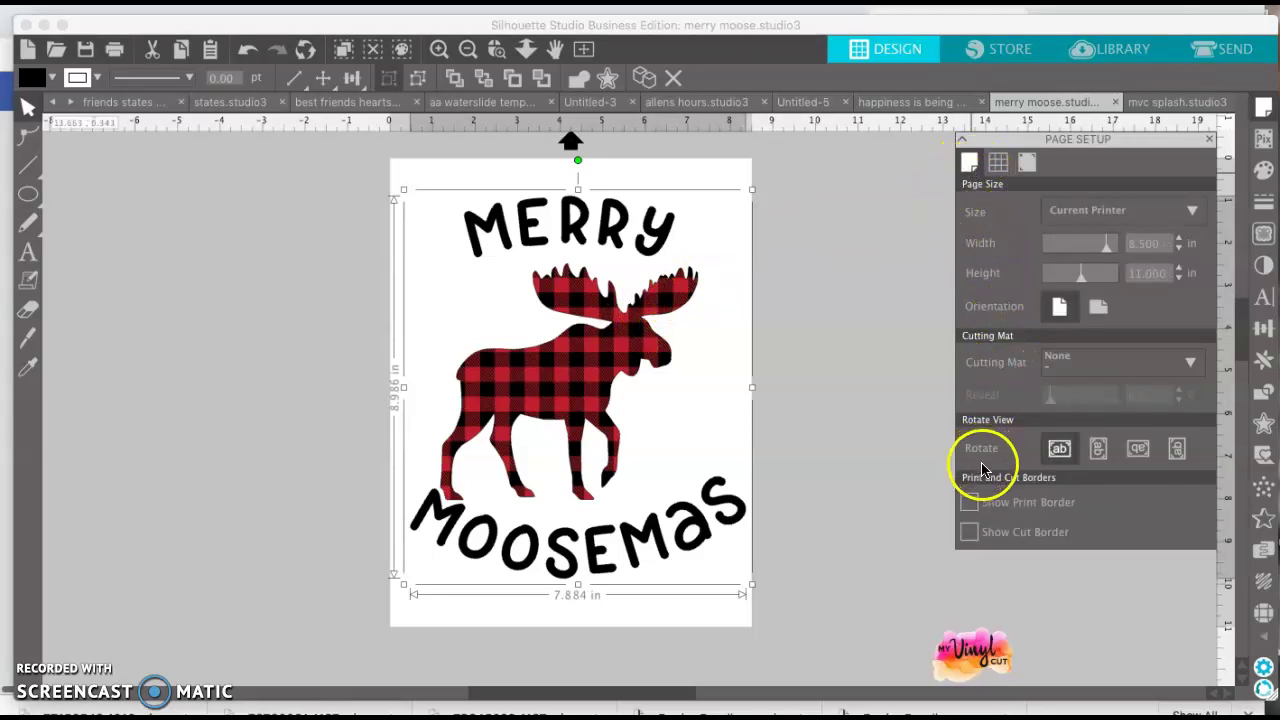
{"action": "left_click", "coordinate": [970, 503]}
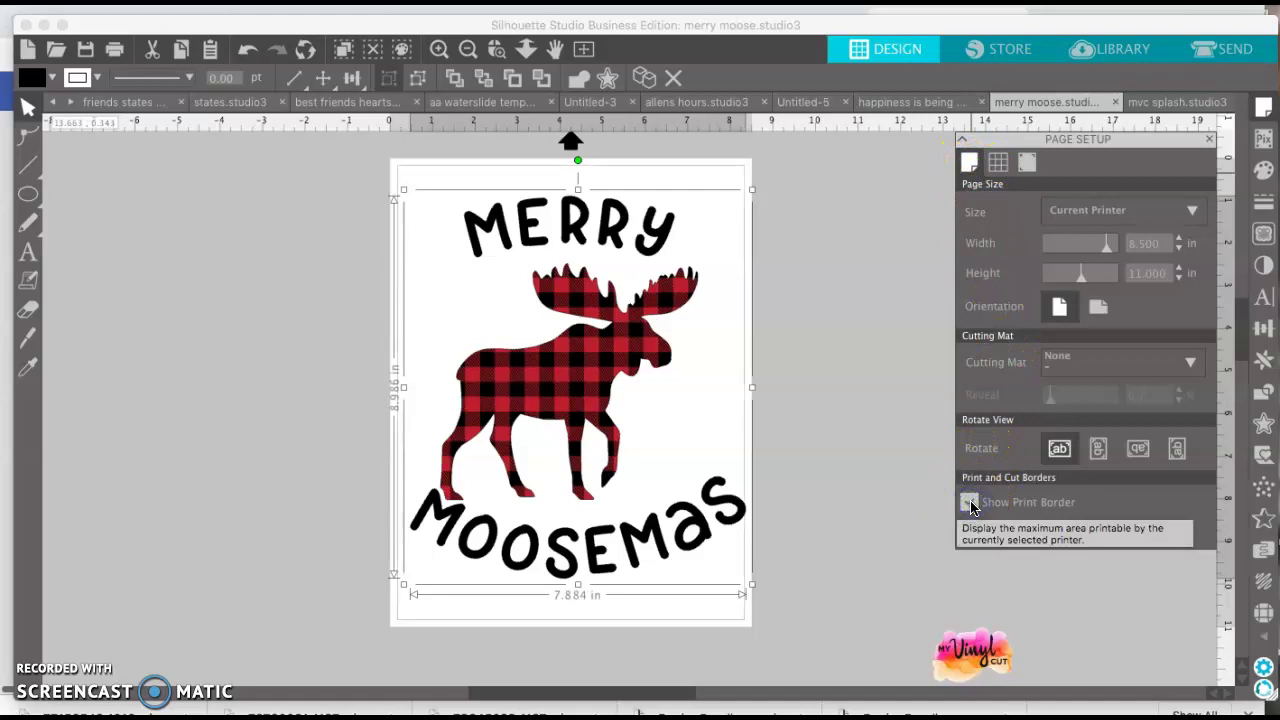
{"action": "left_click", "coordinate": [827, 387]}
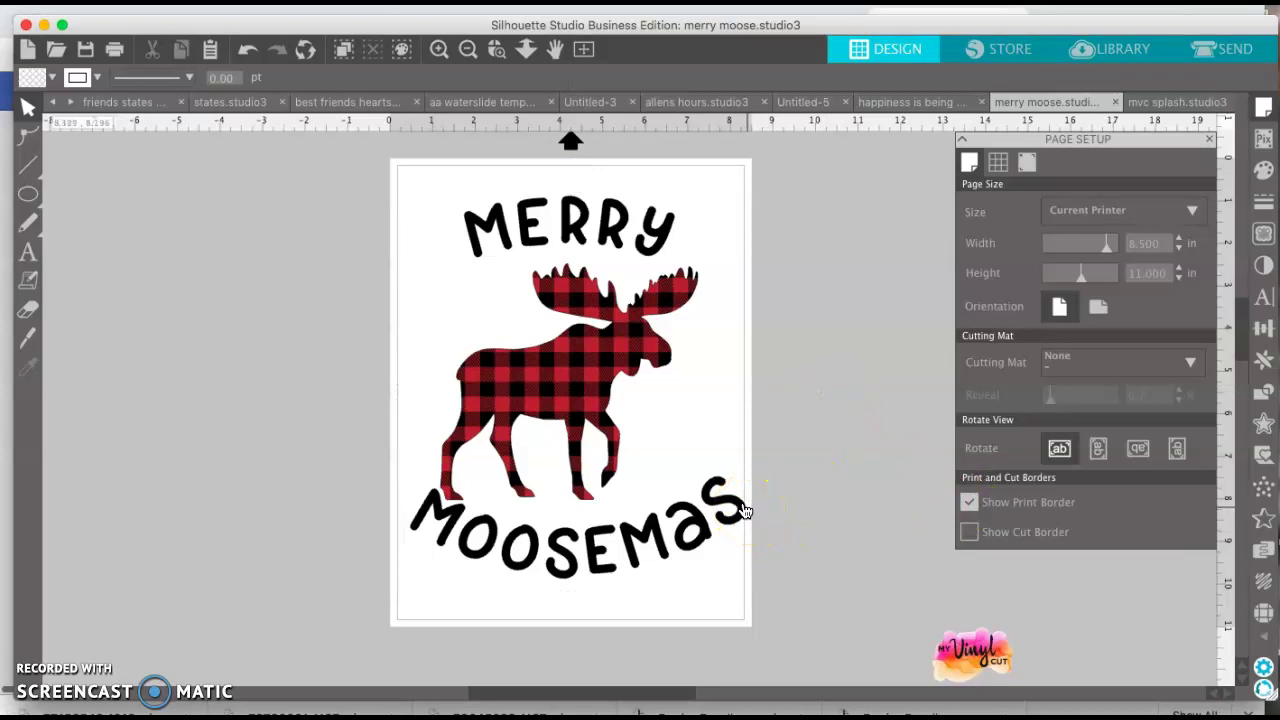
Step: Shift the design slightly left inside the print border and enlarge it to about 8.01 in wide by 9.13 in high
{"action": "left_click", "coordinate": [698, 535]}
{"action": "left_click_drag", "start_coordinate": [702, 540], "coordinate": [697, 540]}
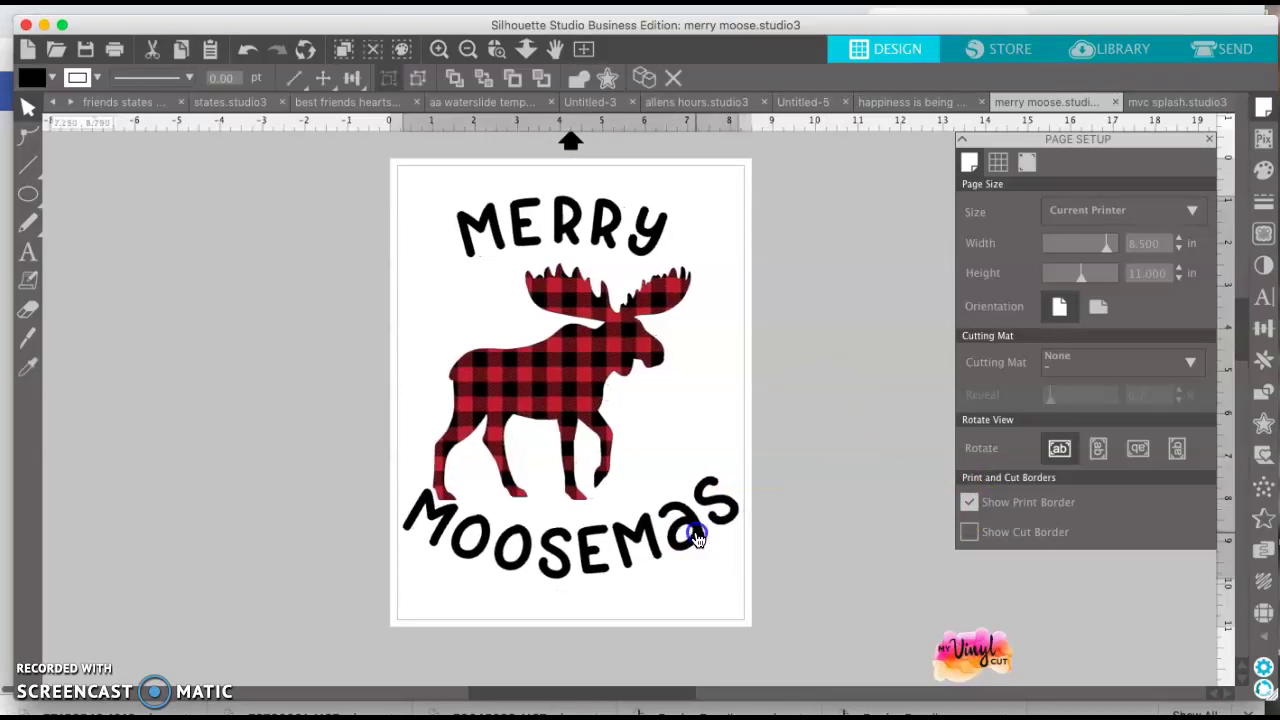
{"action": "left_click", "coordinate": [697, 540]}
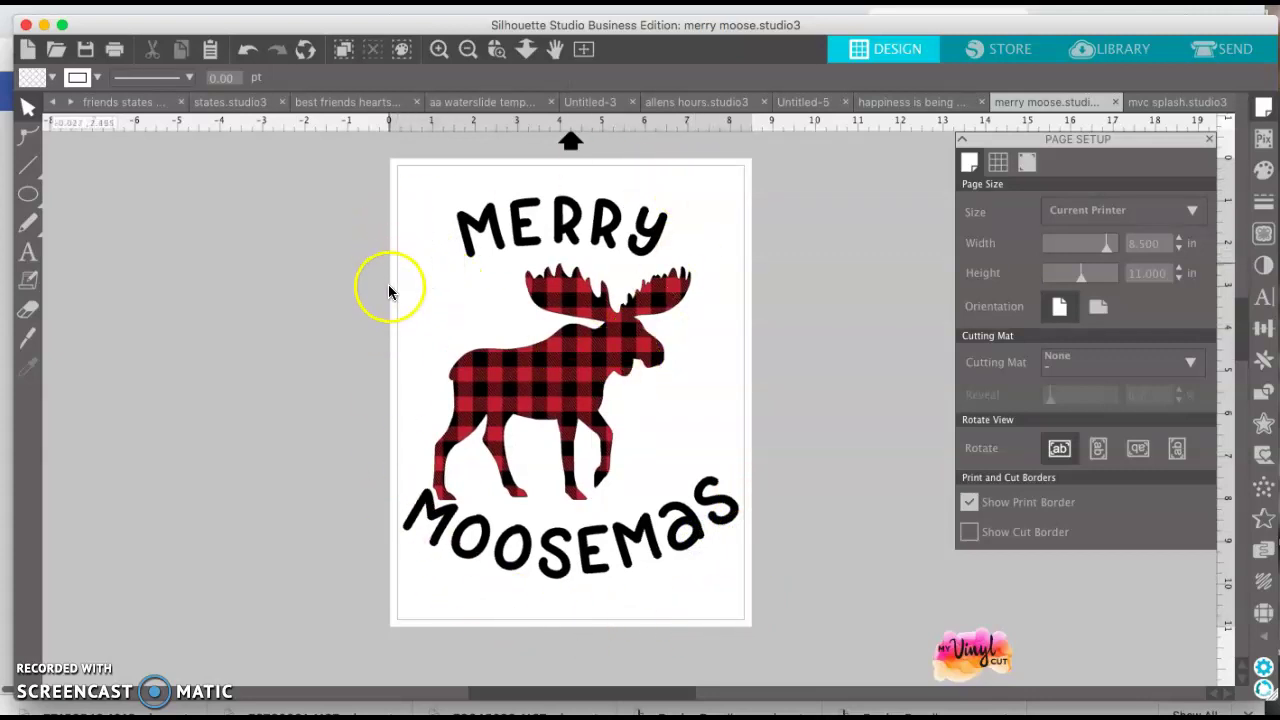
{"action": "left_click", "coordinate": [520, 372]}
{"action": "left_click_drag", "start_coordinate": [397, 195], "coordinate": [395, 187]}
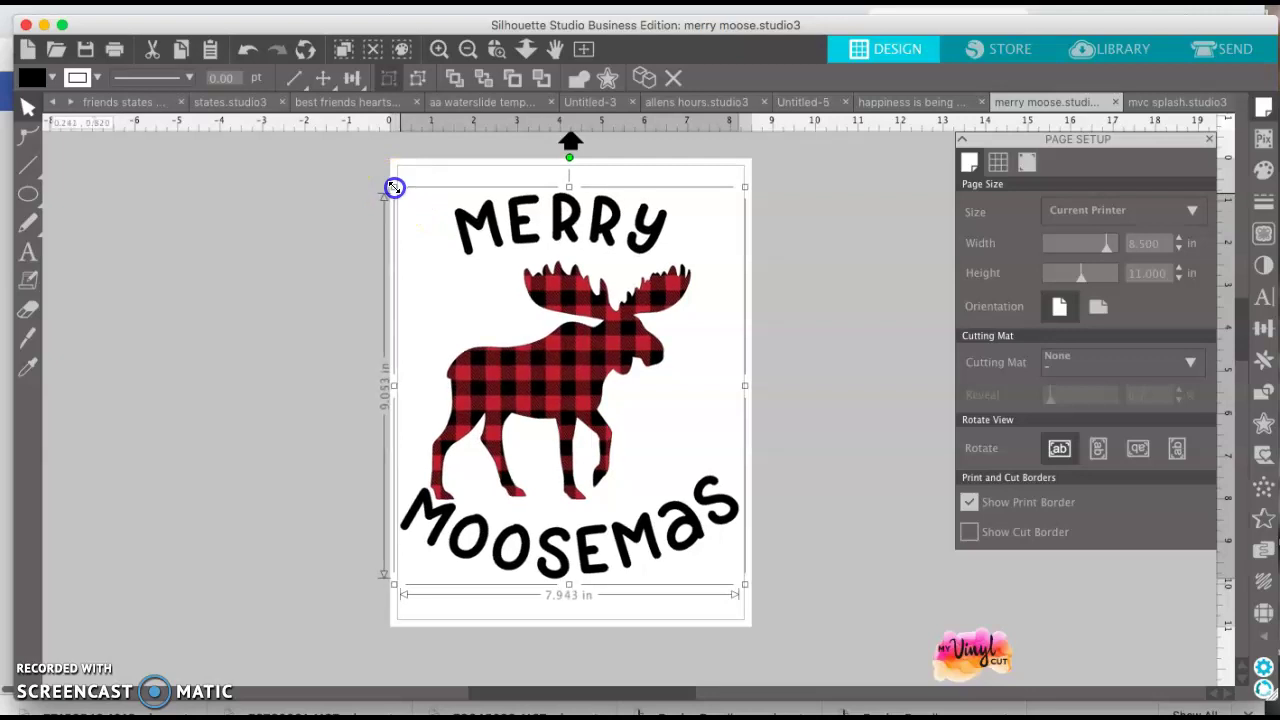
{"action": "left_click_drag", "start_coordinate": [746, 186], "coordinate": [751, 183]}
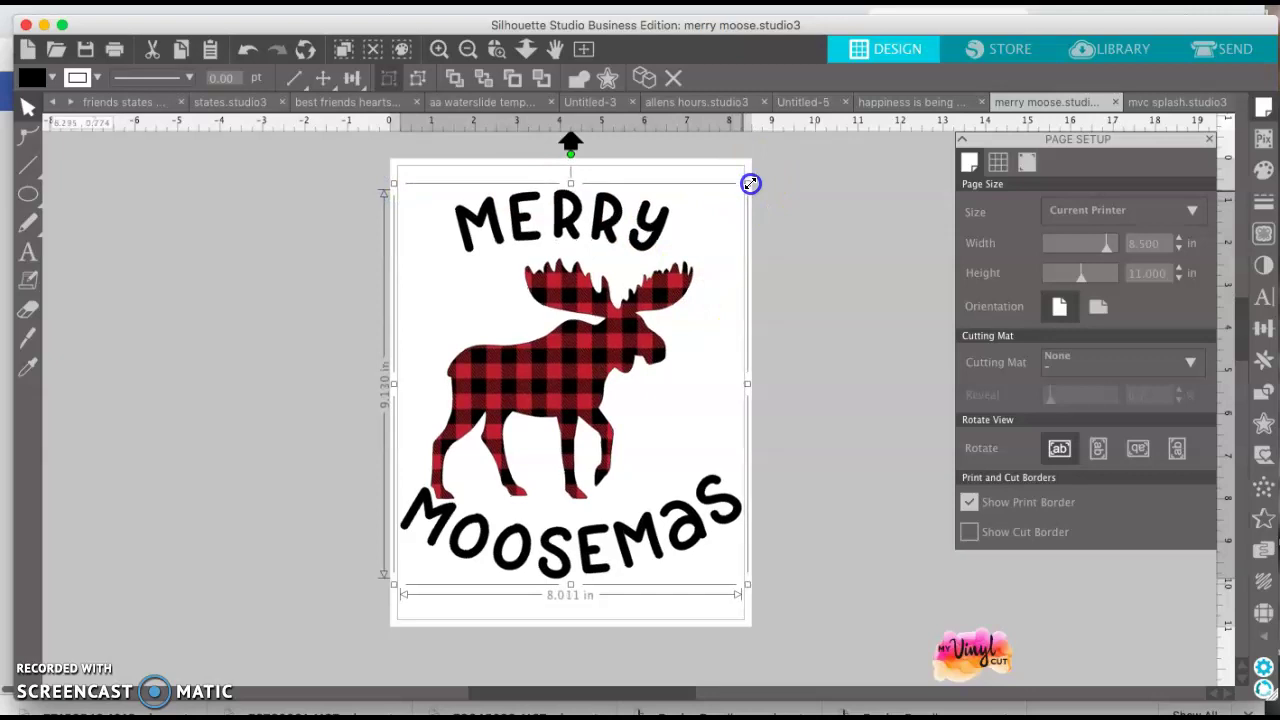
{"action": "left_click", "coordinate": [868, 340]}
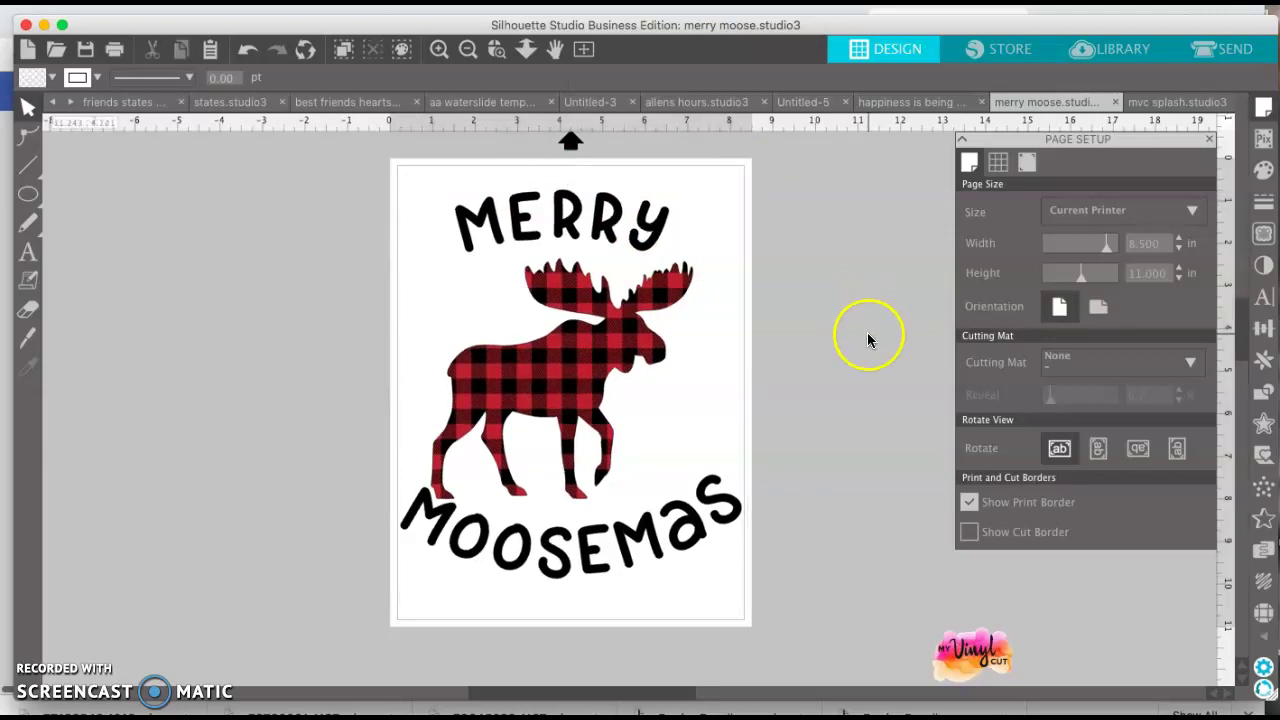
Step: Enlarge the design to about 8.06 in wide, bringing the last S of MOOSEMAS close to the print border
{"action": "left_click", "coordinate": [497, 52]}
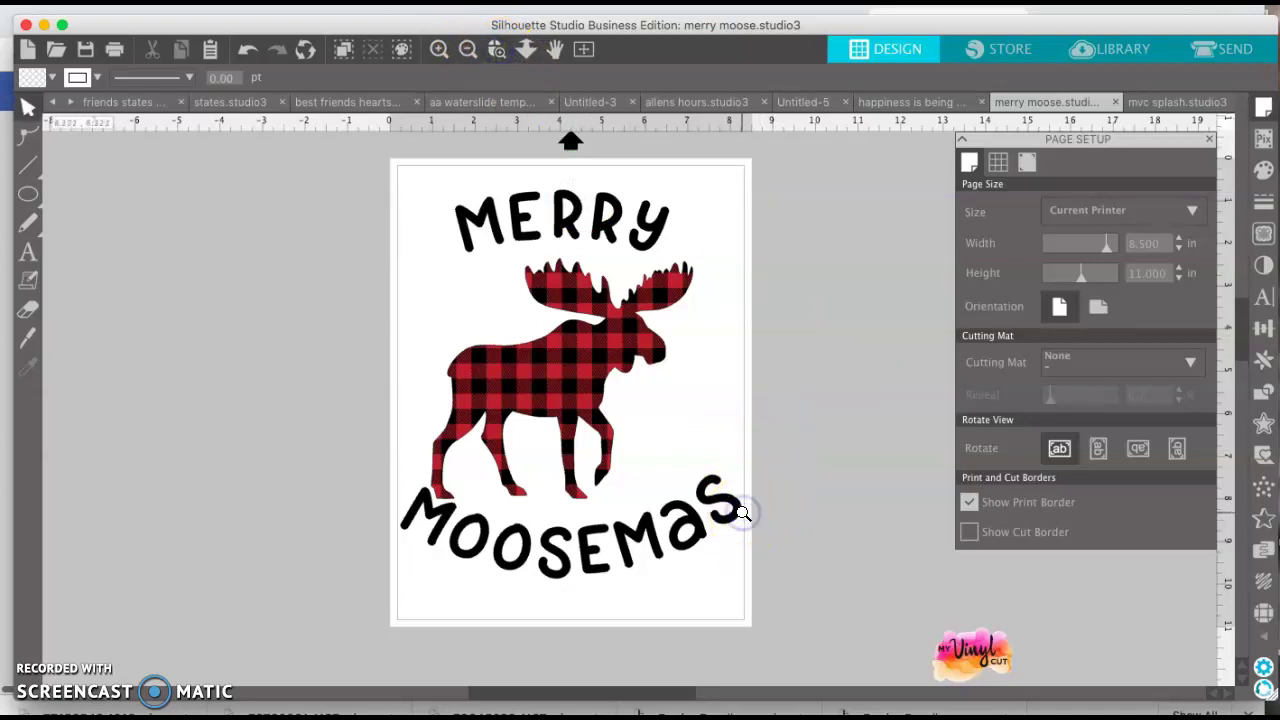
{"action": "left_click", "coordinate": [743, 513]}
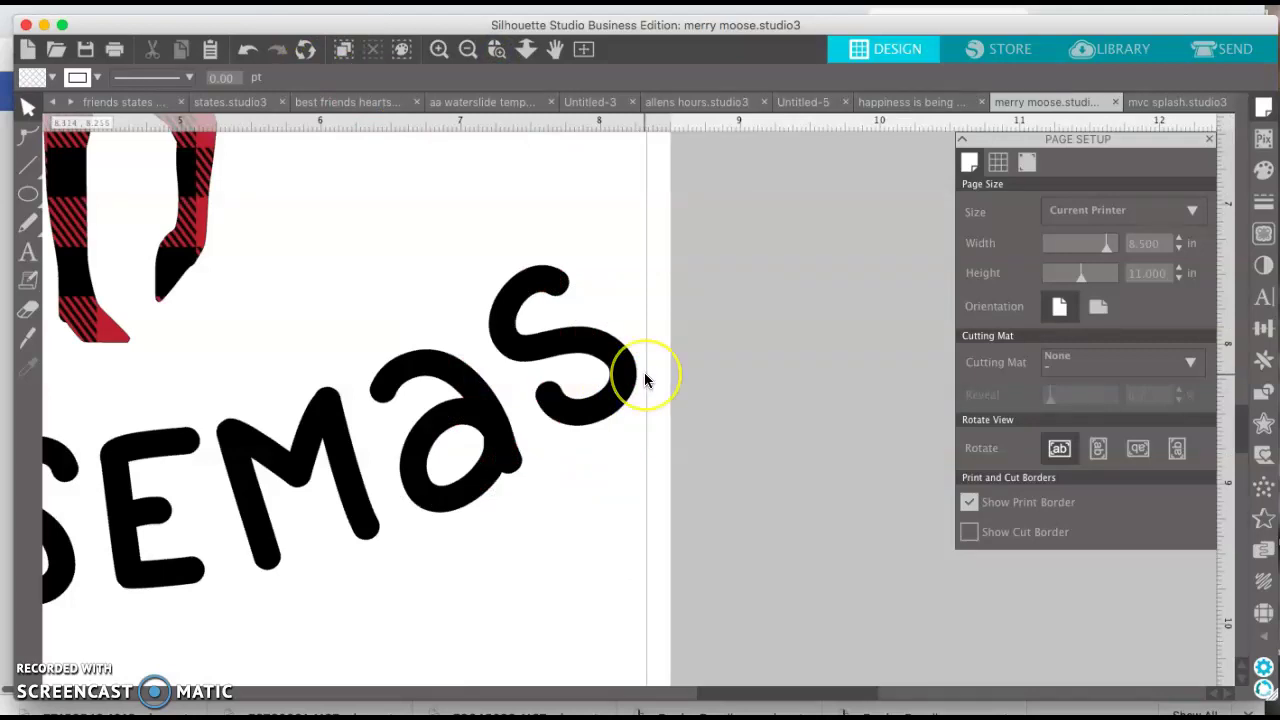
{"action": "scroll", "coordinate": [645, 383], "scroll_direction": "down", "scroll_amount": 5}
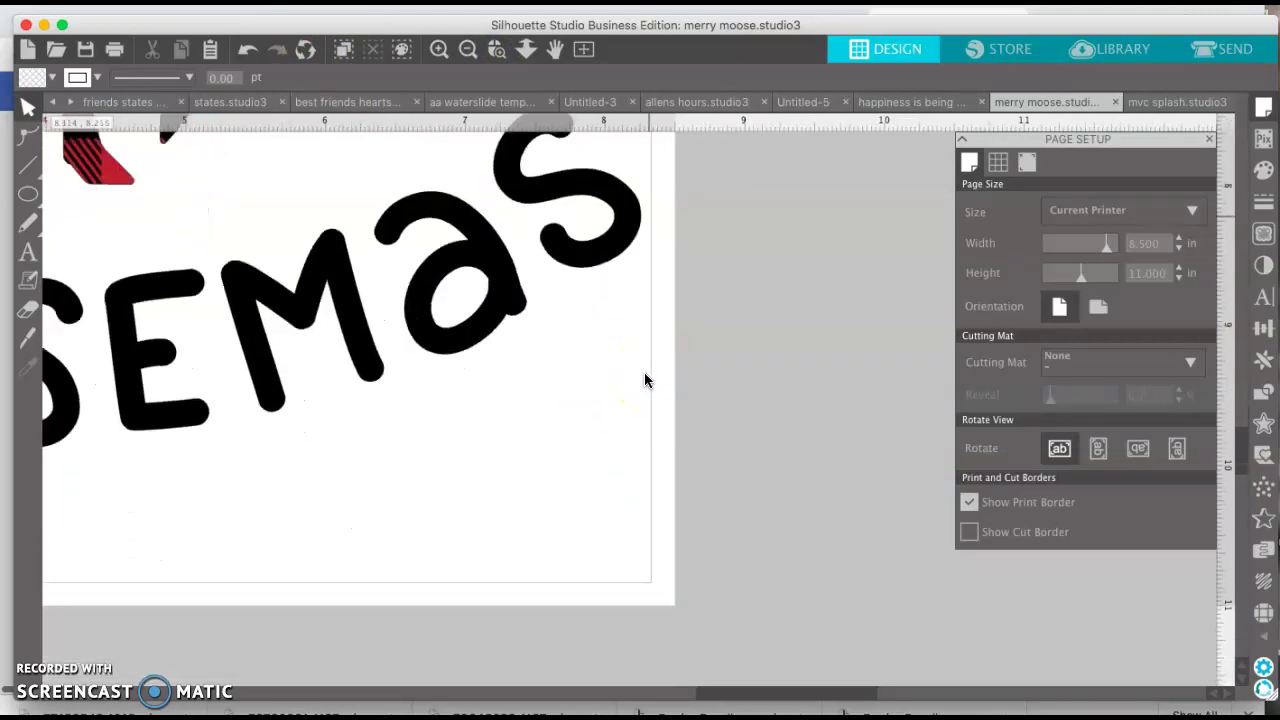
{"action": "left_click", "coordinate": [580, 251]}
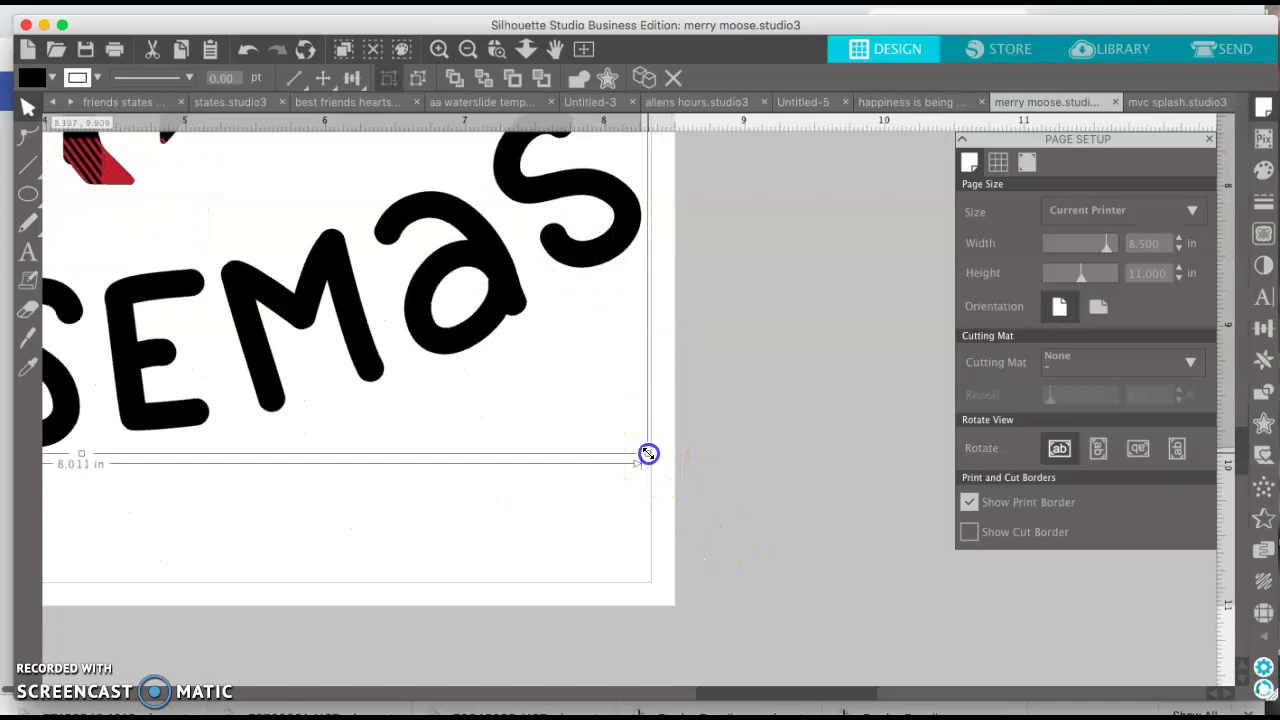
{"action": "left_click_drag", "start_coordinate": [649, 455], "coordinate": [652, 457]}
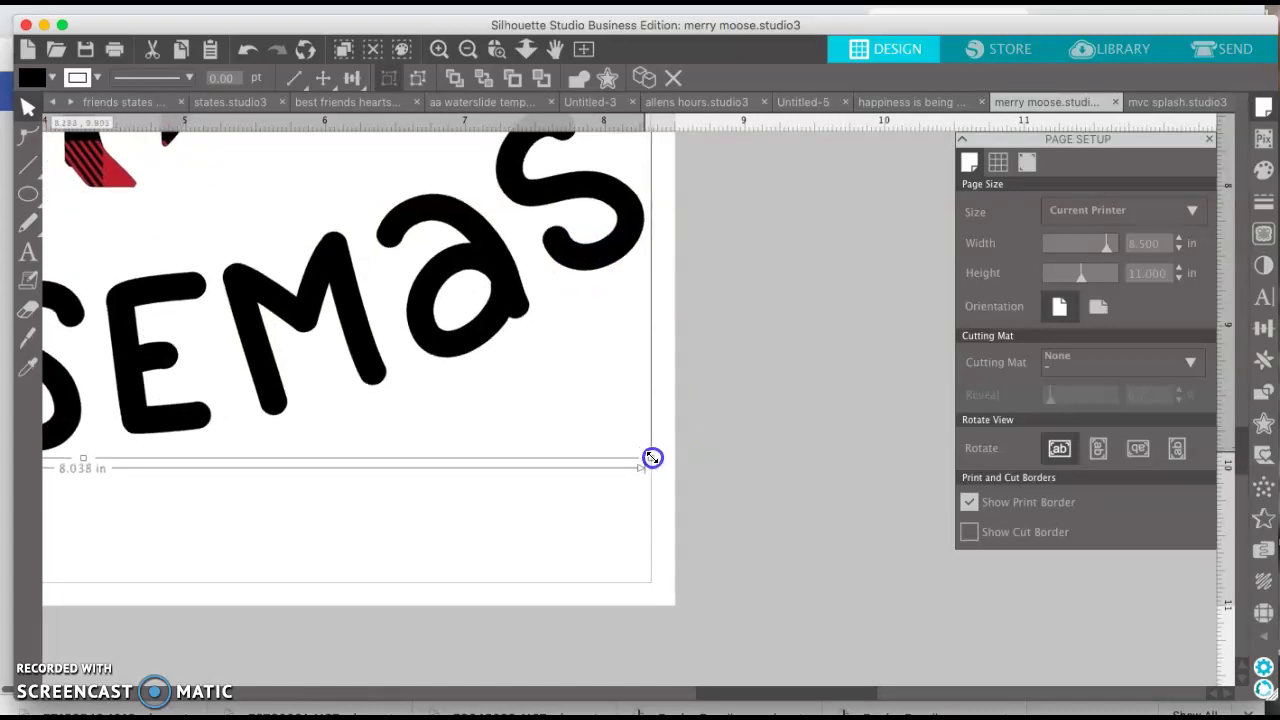
{"action": "left_click_drag", "start_coordinate": [652, 457], "coordinate": [655, 463]}
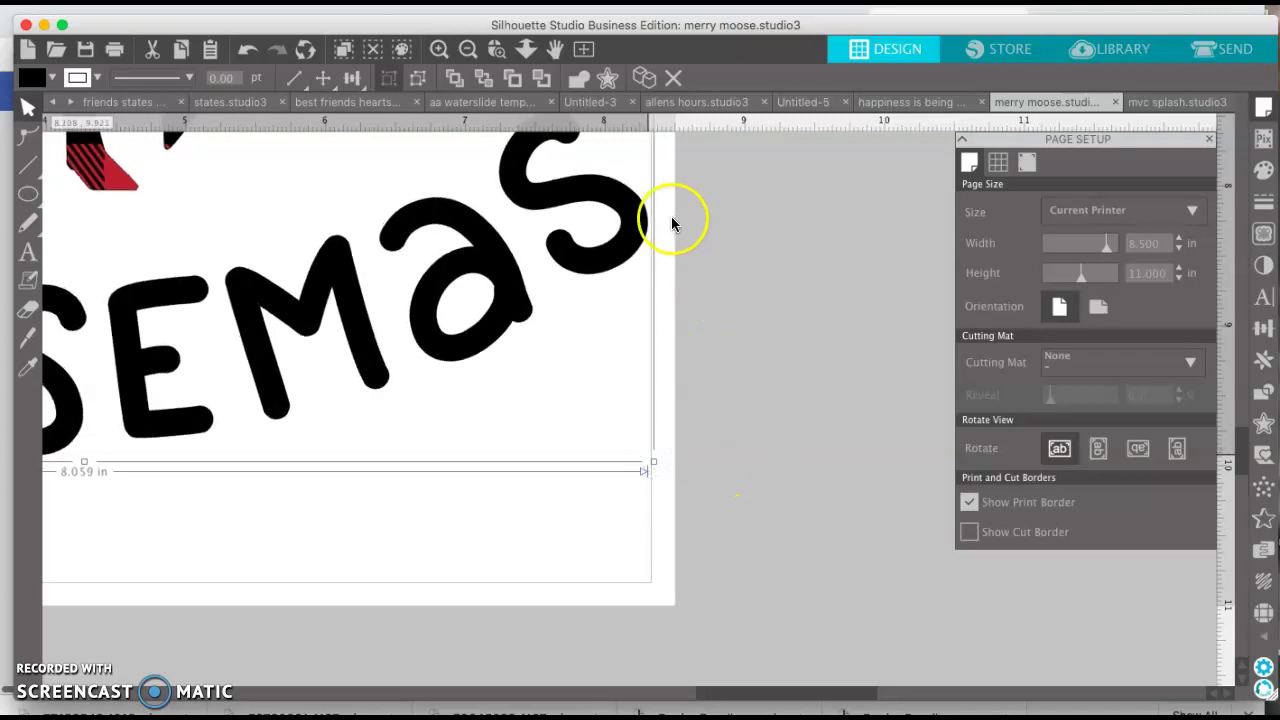
{"action": "left_click", "coordinate": [758, 307]}
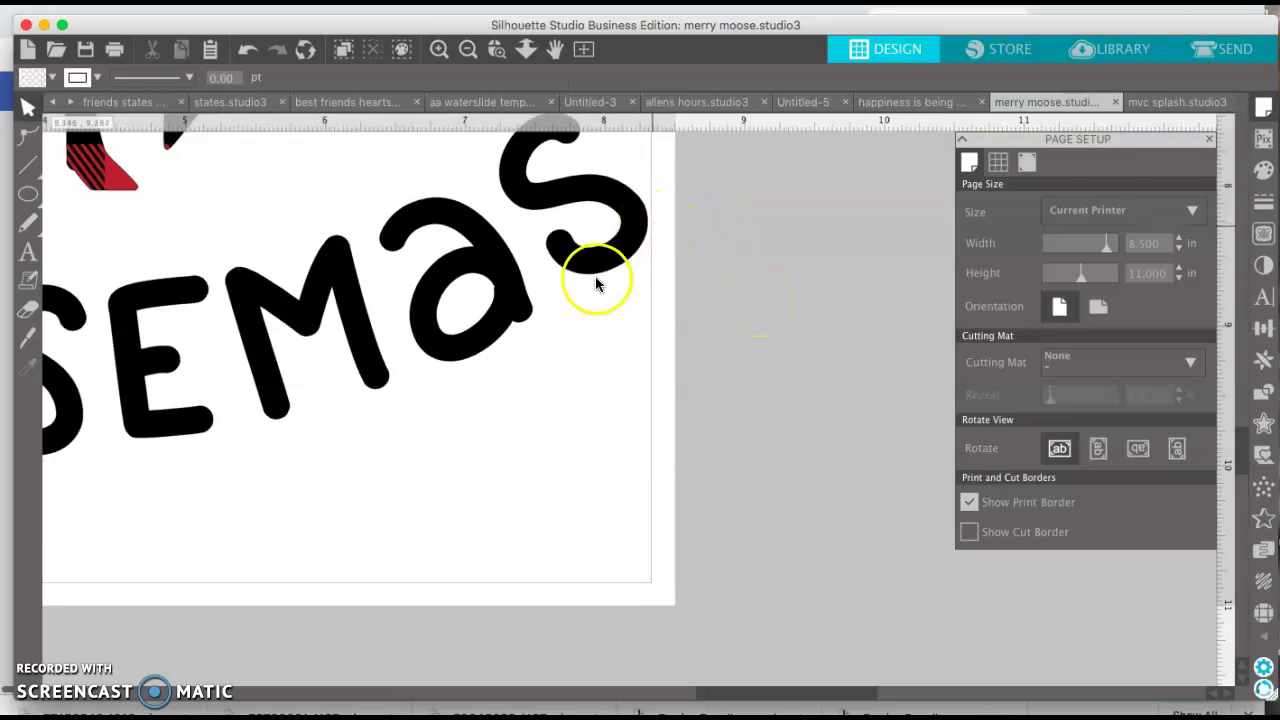
Step: Enlarge the design slightly toward the lower left so the M of MOOSEMAS sits close to the print border, and deselect it
{"action": "scroll", "coordinate": [405, 325], "scroll_direction": "left", "scroll_amount": 5}
{"action": "scroll", "coordinate": [405, 325], "scroll_direction": "left", "scroll_amount": 10}
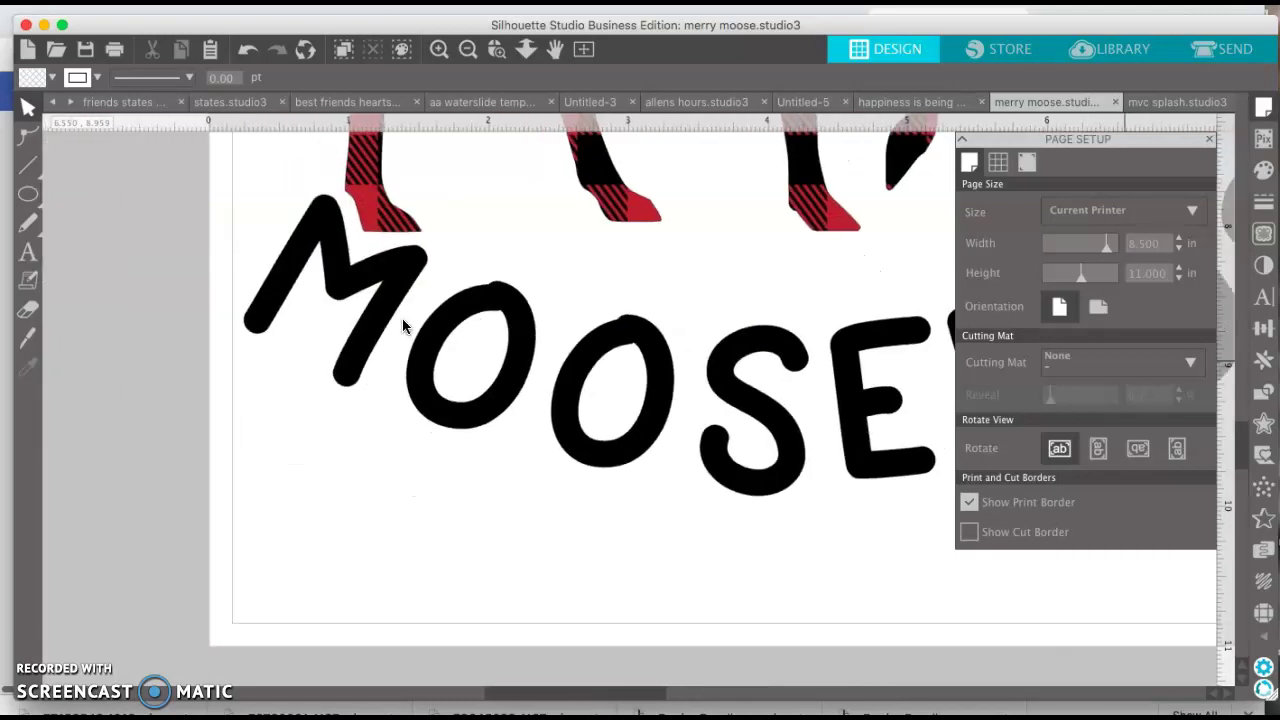
{"action": "left_click", "coordinate": [490, 332]}
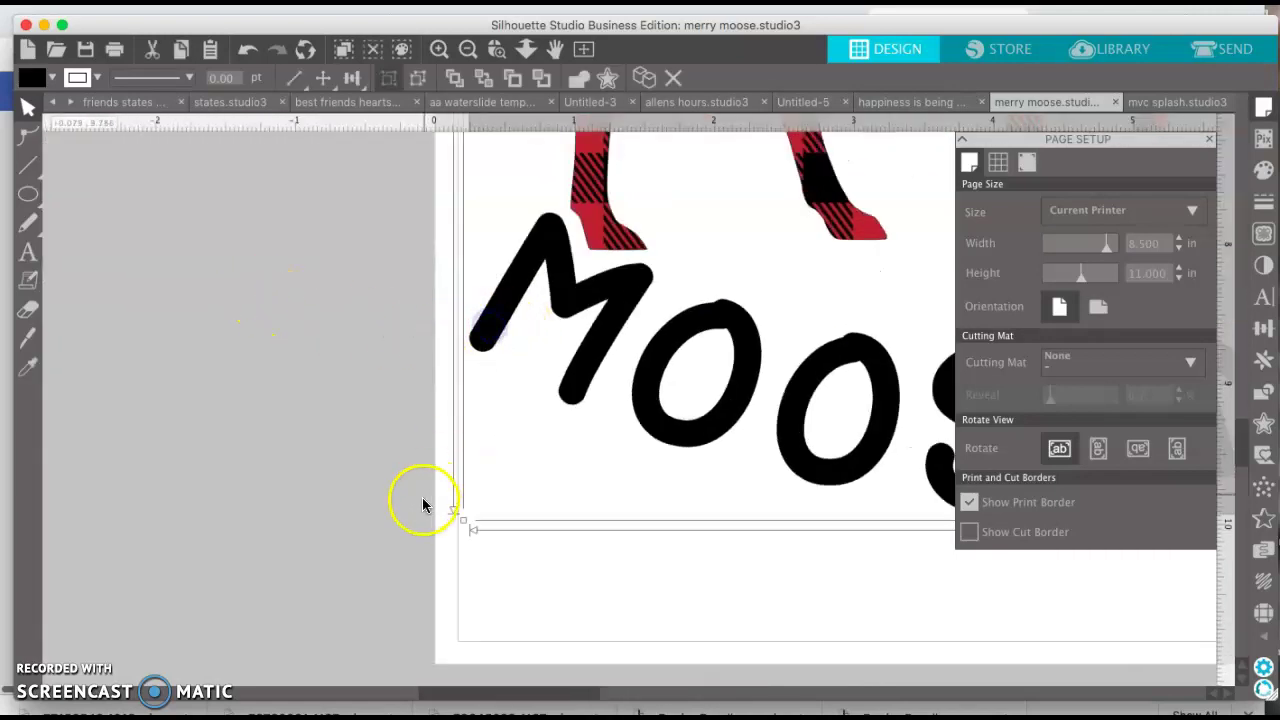
{"action": "left_click_drag", "start_coordinate": [459, 519], "coordinate": [451, 524]}
{"action": "left_click", "coordinate": [329, 411]}
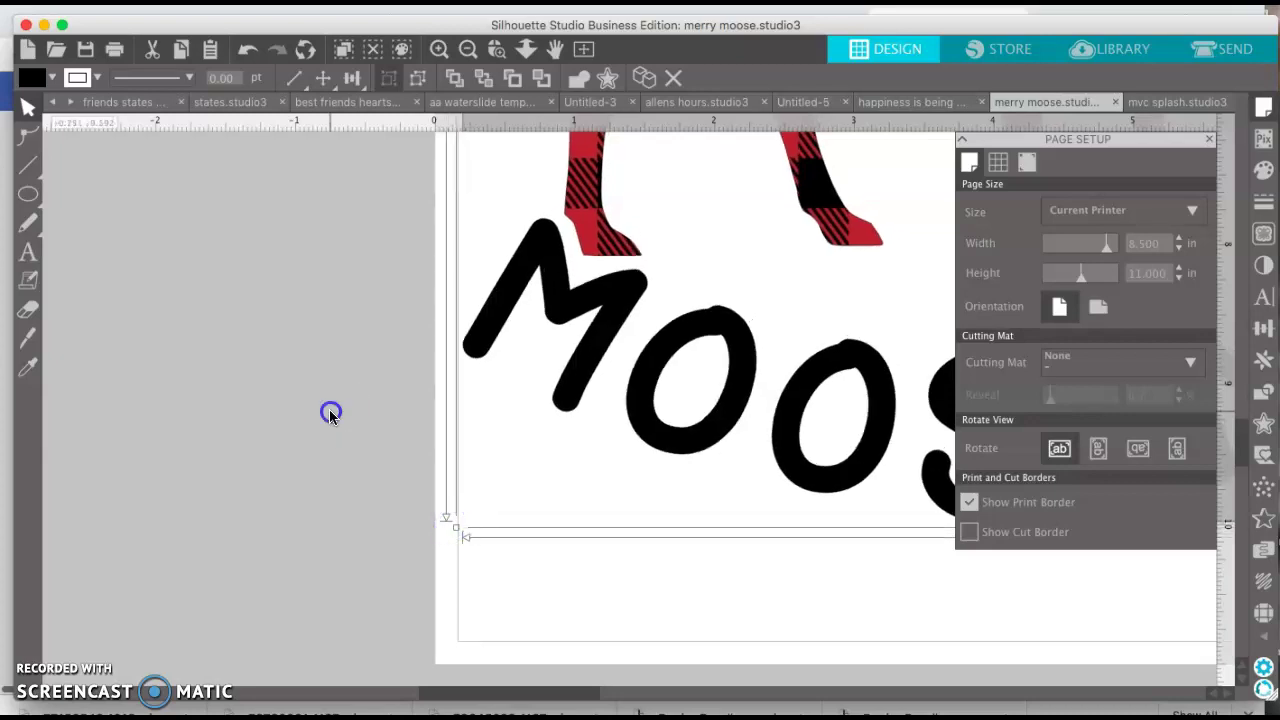
Step: Fit the whole page in view and close the page setup settings
{"action": "left_click", "coordinate": [585, 52]}
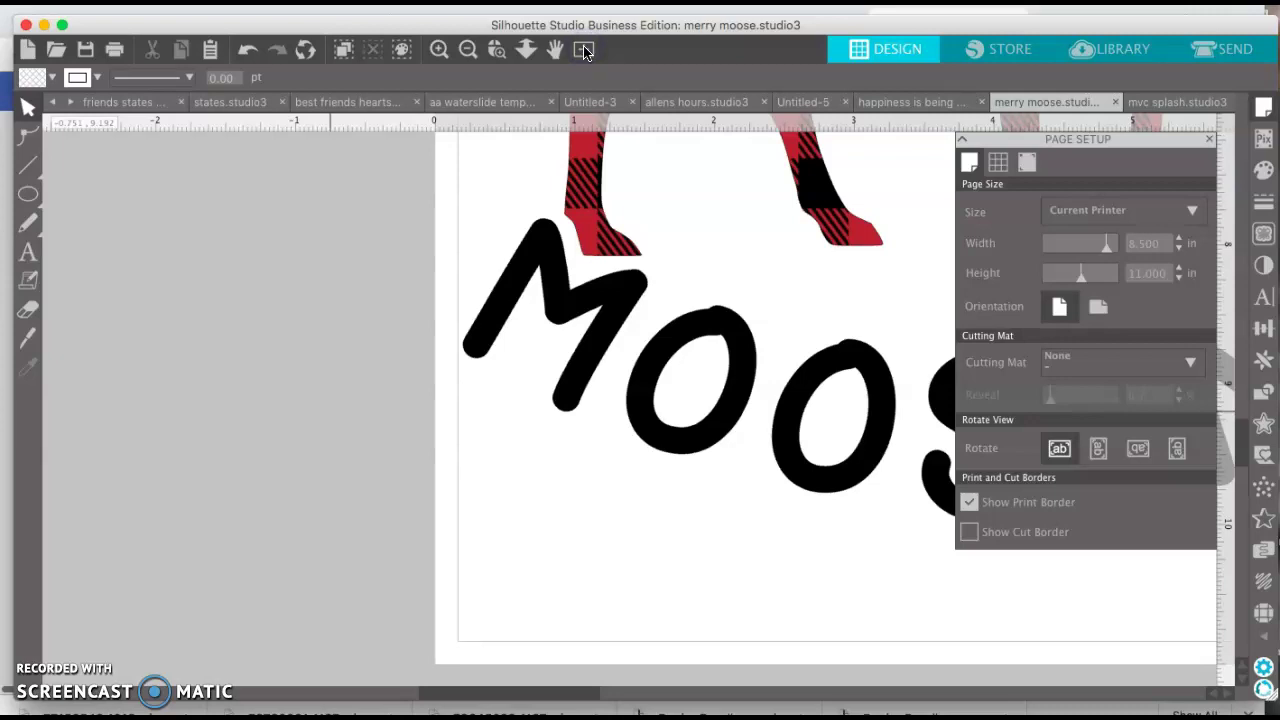
{"action": "left_click", "coordinate": [870, 312]}
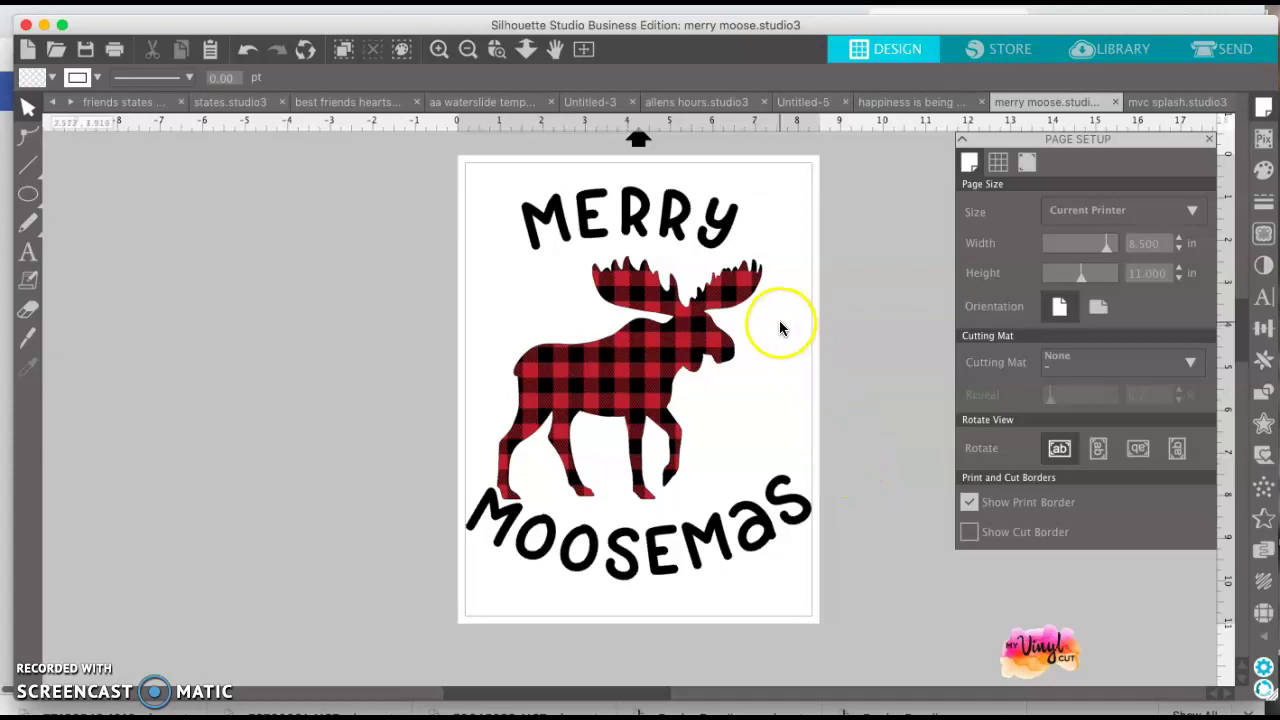
{"action": "left_click", "coordinate": [1210, 139]}
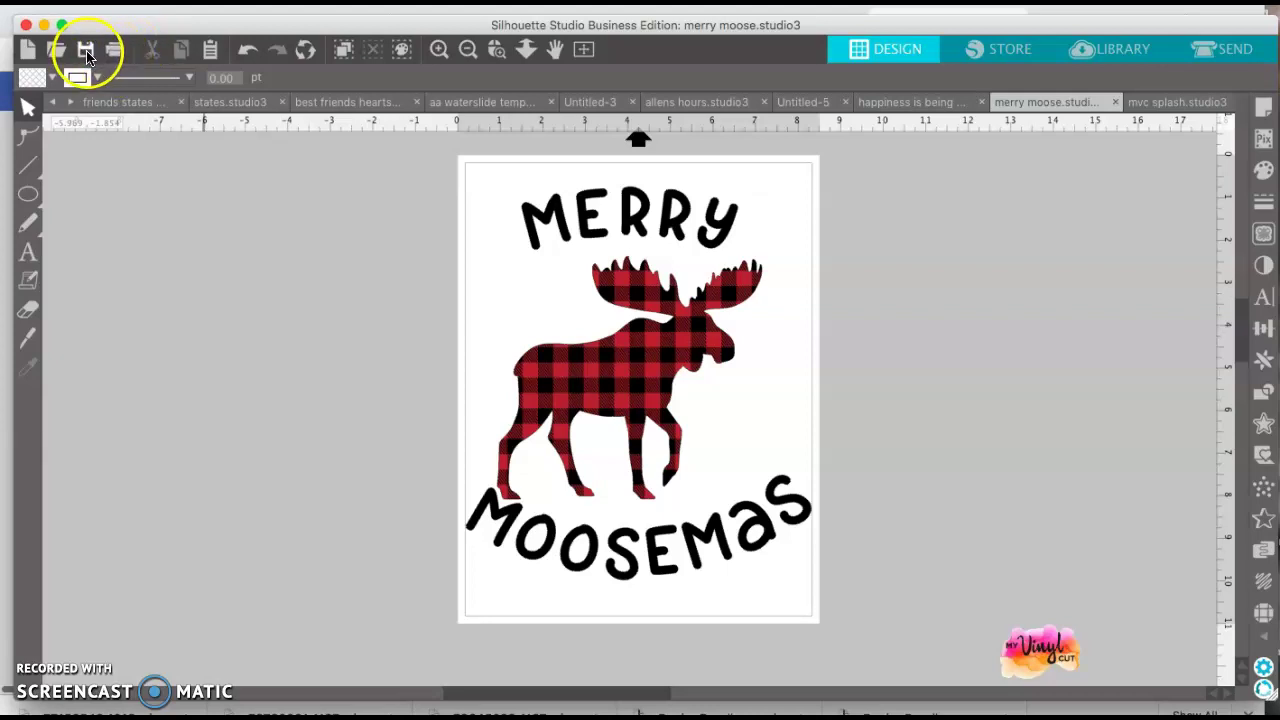
Step: Open the print dialog for the design and choose the SAWGRASS SG400 as the printer
{"action": "left_click", "coordinate": [114, 52]}
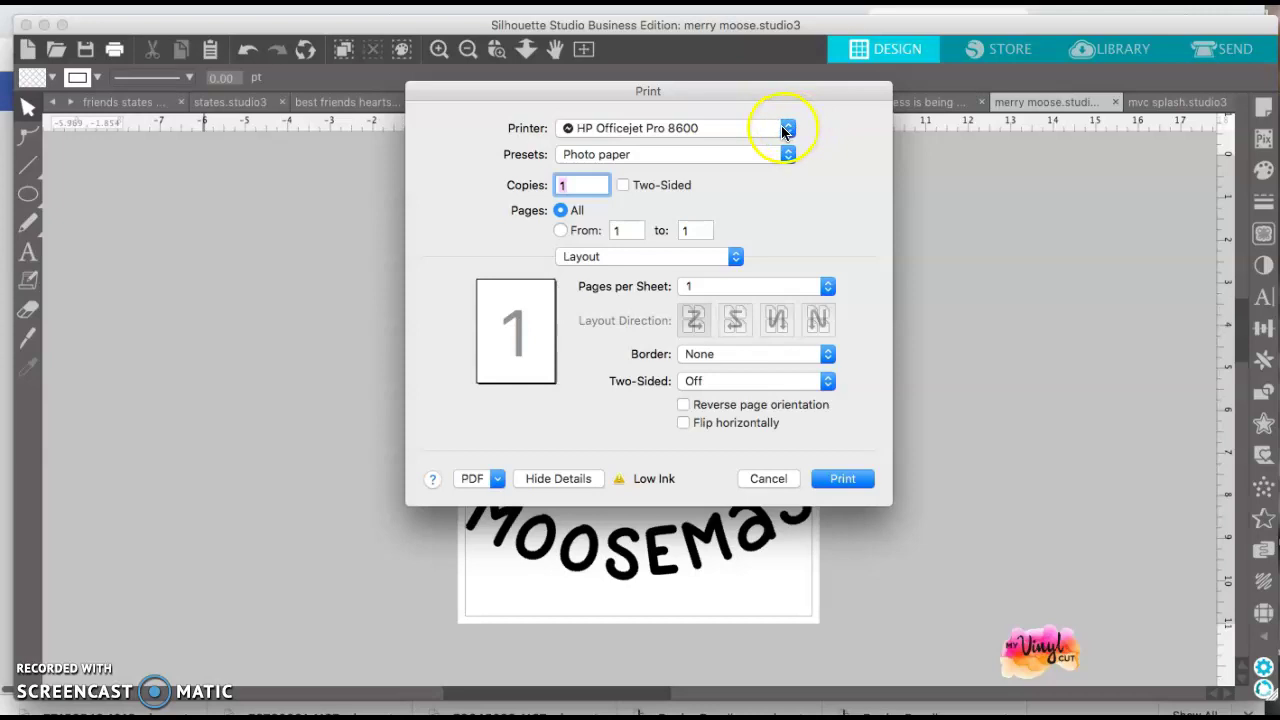
{"action": "left_click", "coordinate": [785, 128]}
{"action": "left_click", "coordinate": [684, 145]}
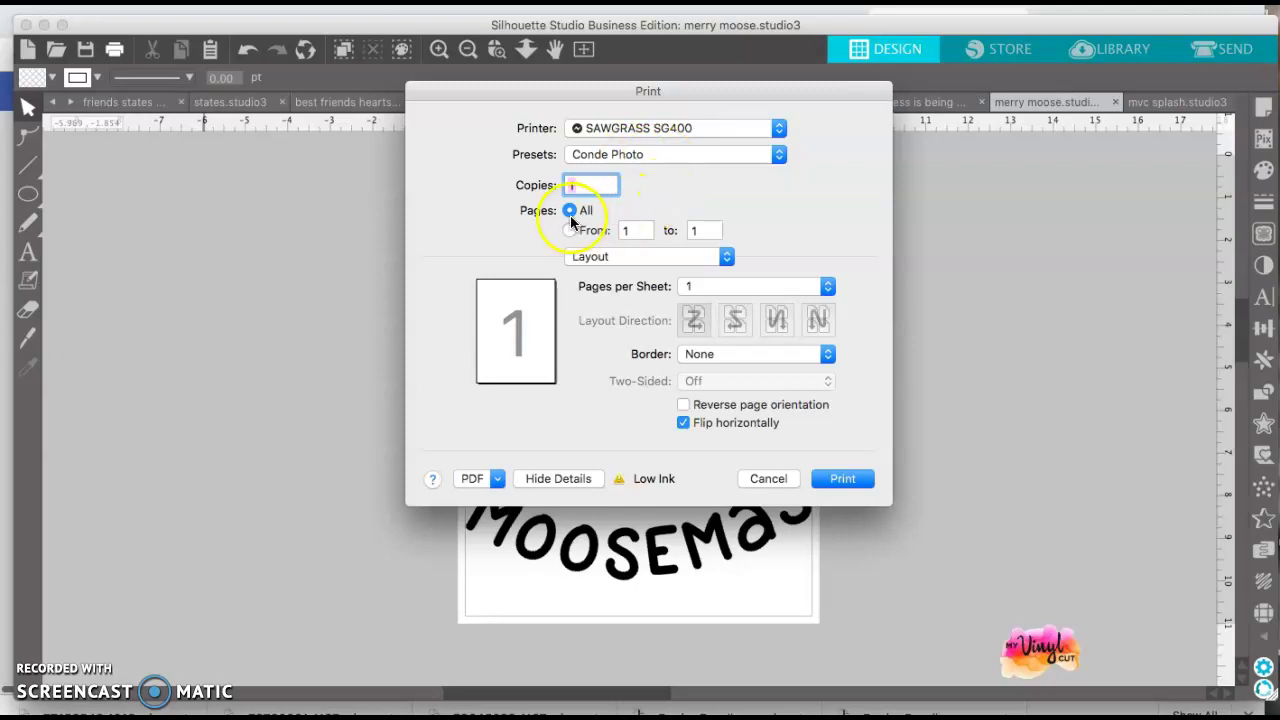
Step: Check the print layout options, including Flip horizontally, against the design on the page, and close the print dialog
{"action": "left_click", "coordinate": [726, 255]}
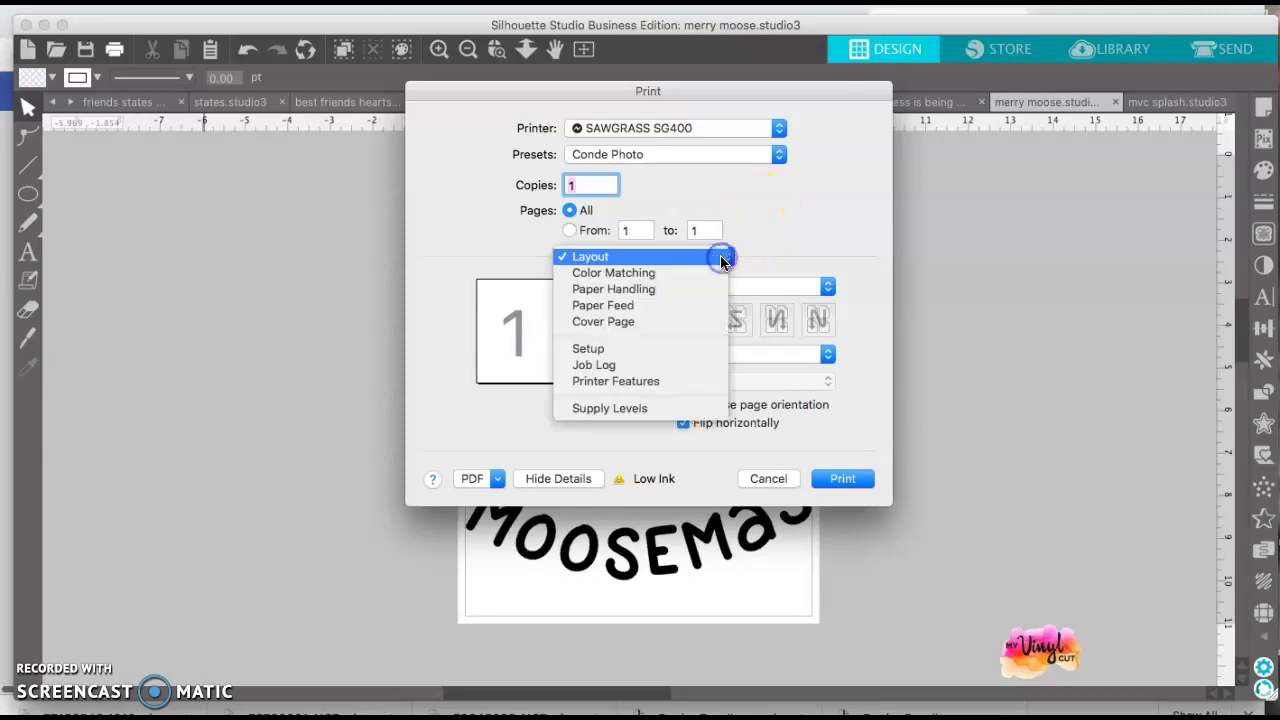
{"action": "left_click", "coordinate": [765, 196]}
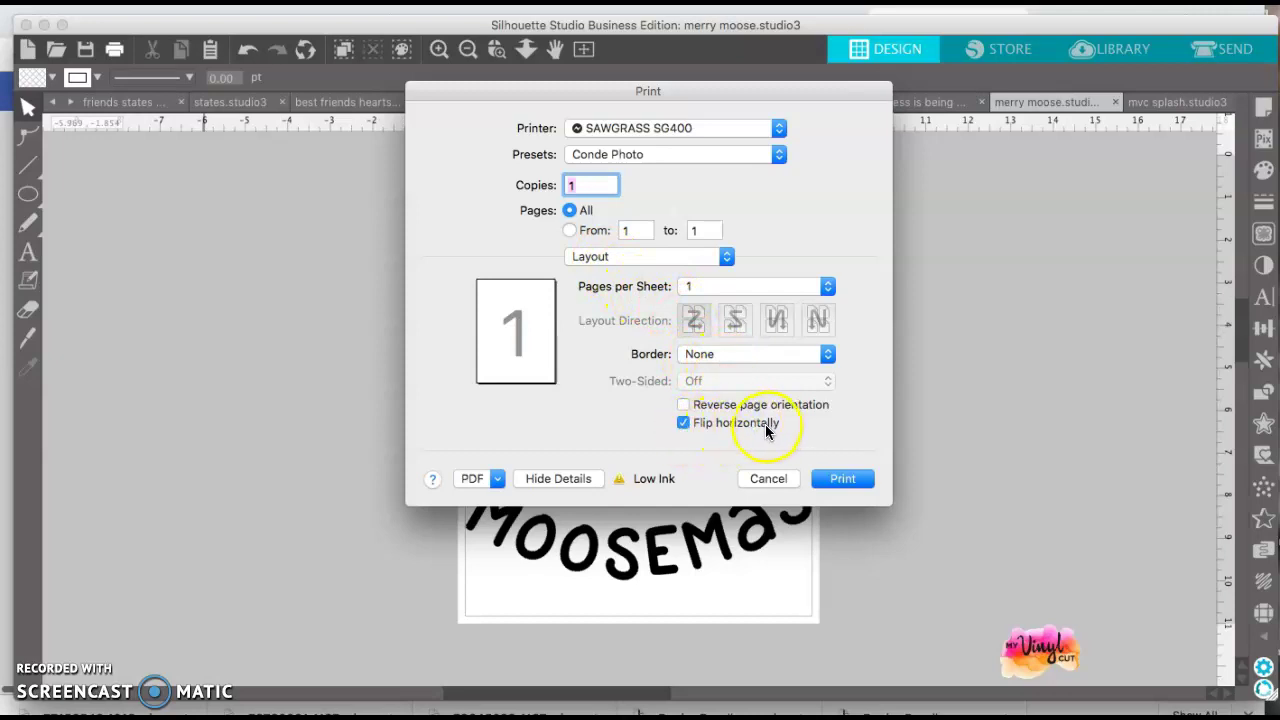
{"action": "left_click", "coordinate": [684, 428]}
{"action": "left_click_drag", "start_coordinate": [833, 86], "coordinate": [410, 120]}
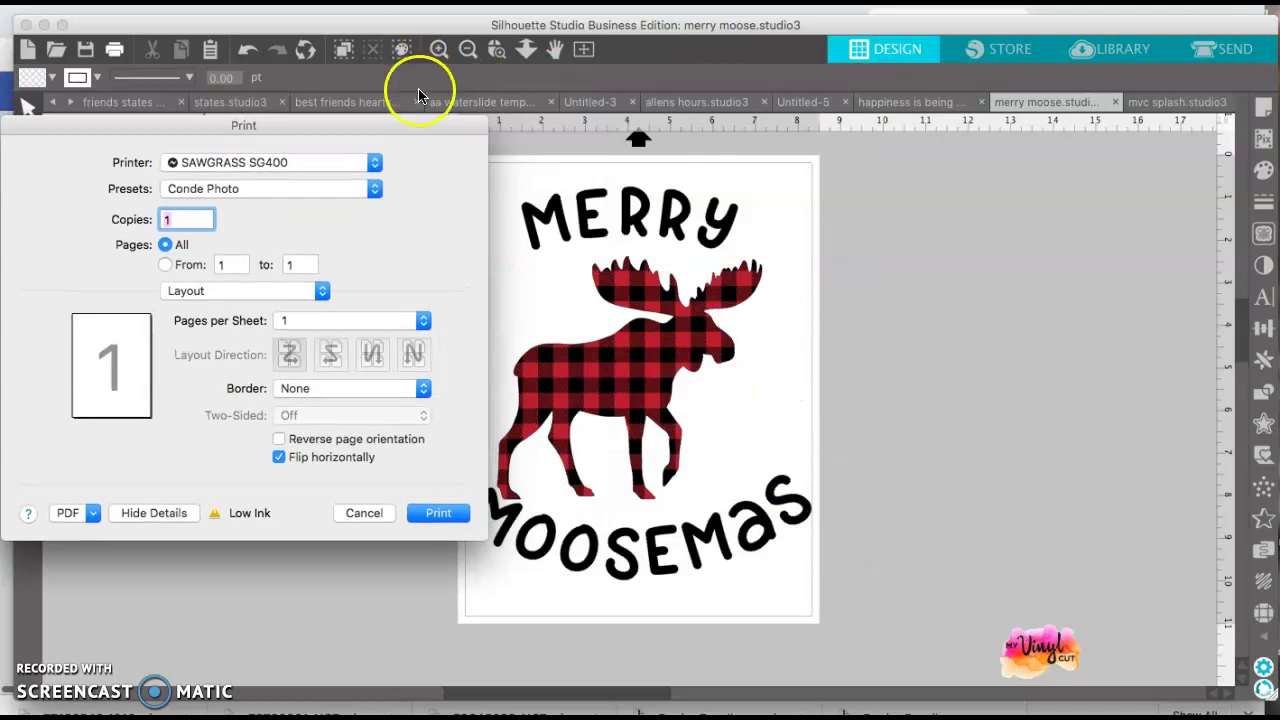
{"action": "left_click_drag", "start_coordinate": [393, 118], "coordinate": [807, 86]}
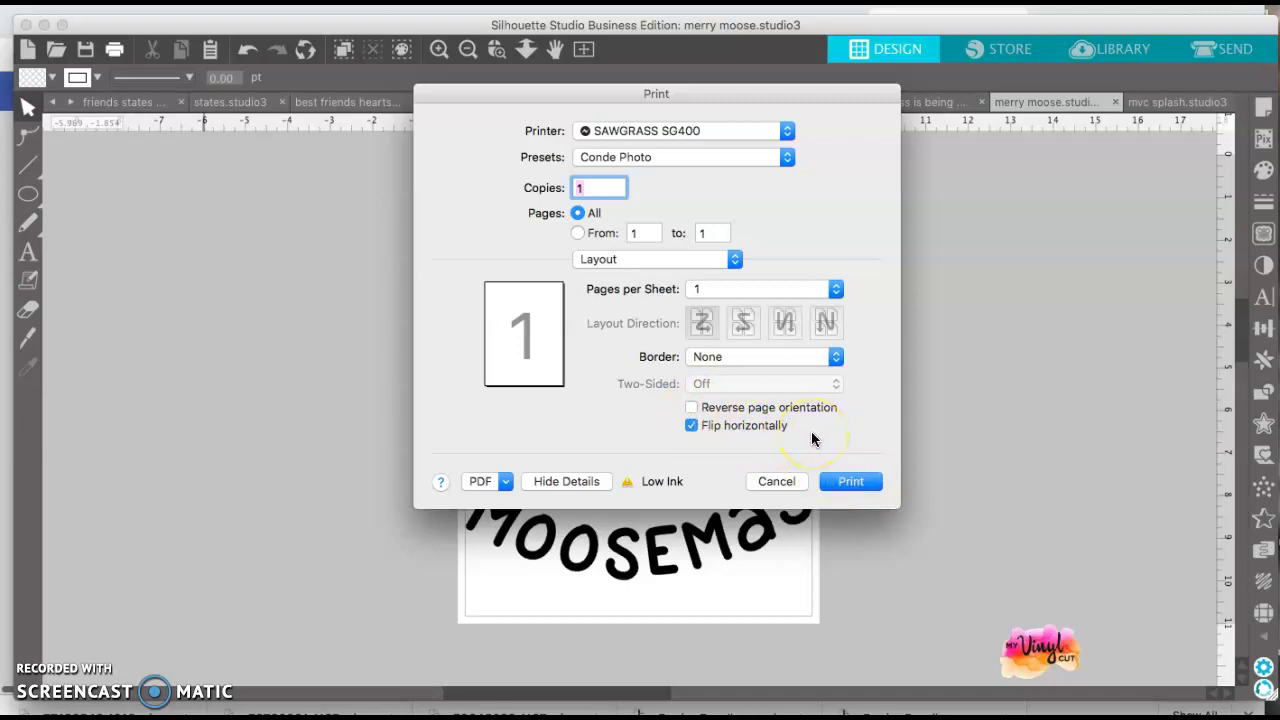
{"action": "left_click", "coordinate": [850, 483]}
{"action": "left_click", "coordinate": [778, 481]}
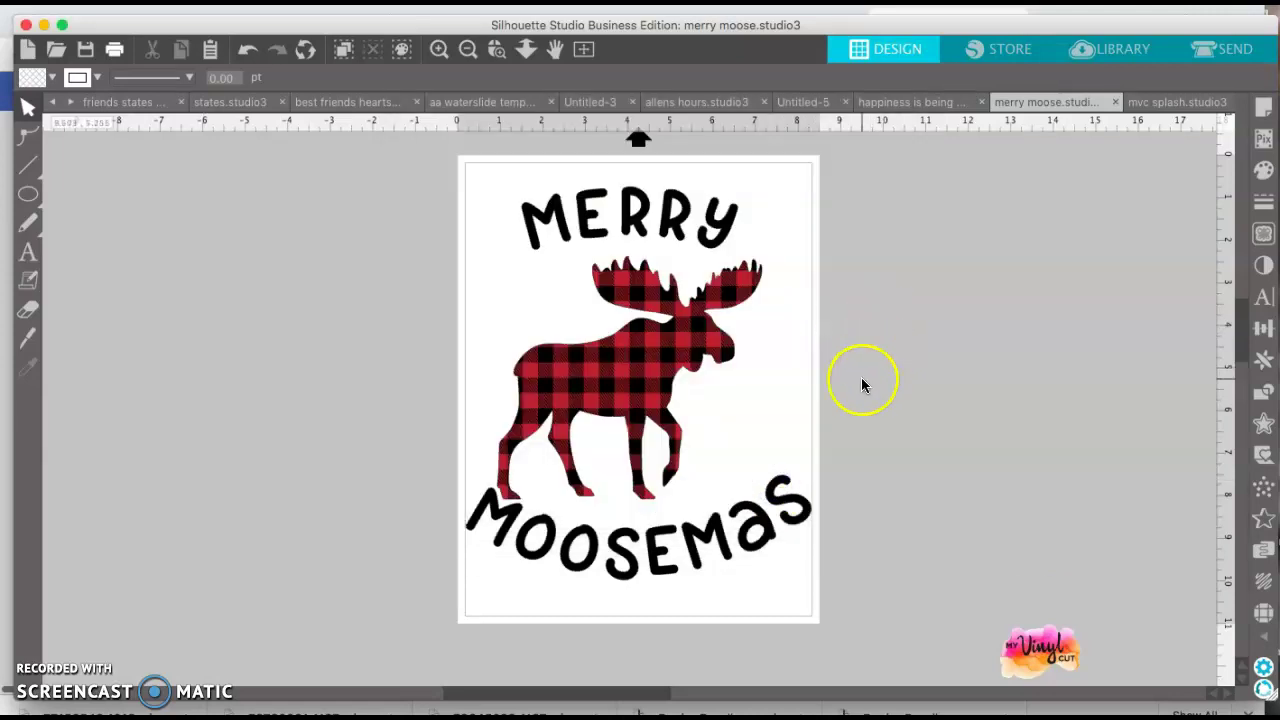